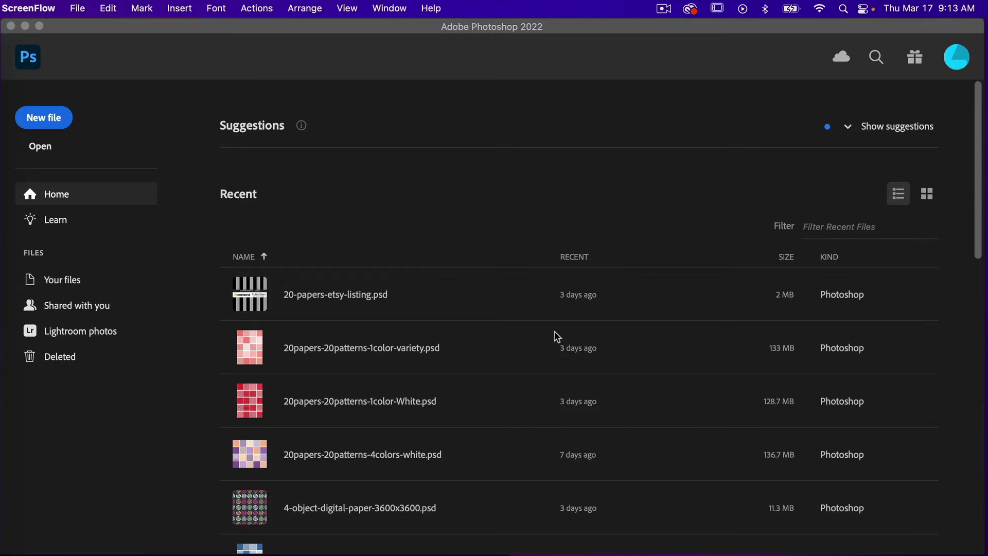
- Create a new 1200 x 1200 px, 300 ppi document from the recent Custom preset
click(57, 120)
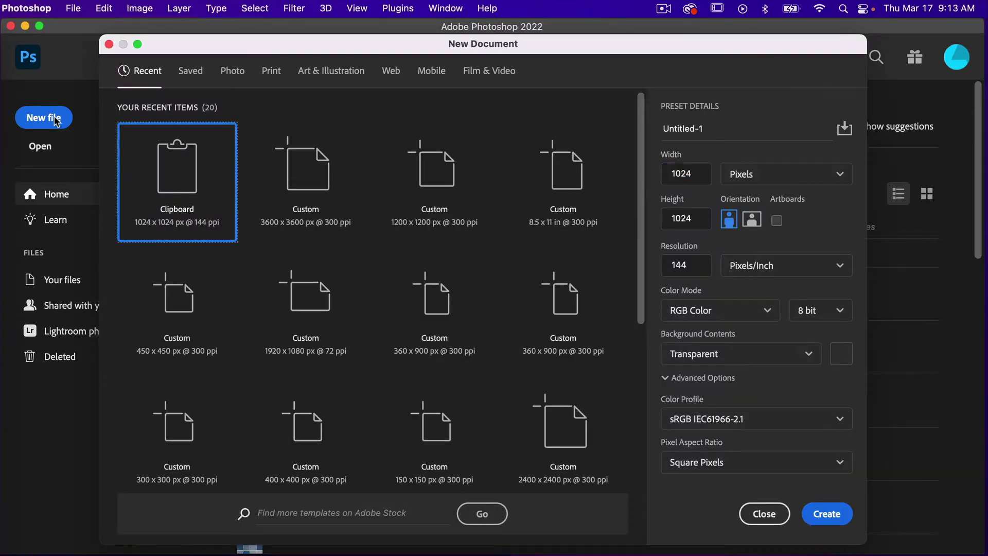
click(414, 160)
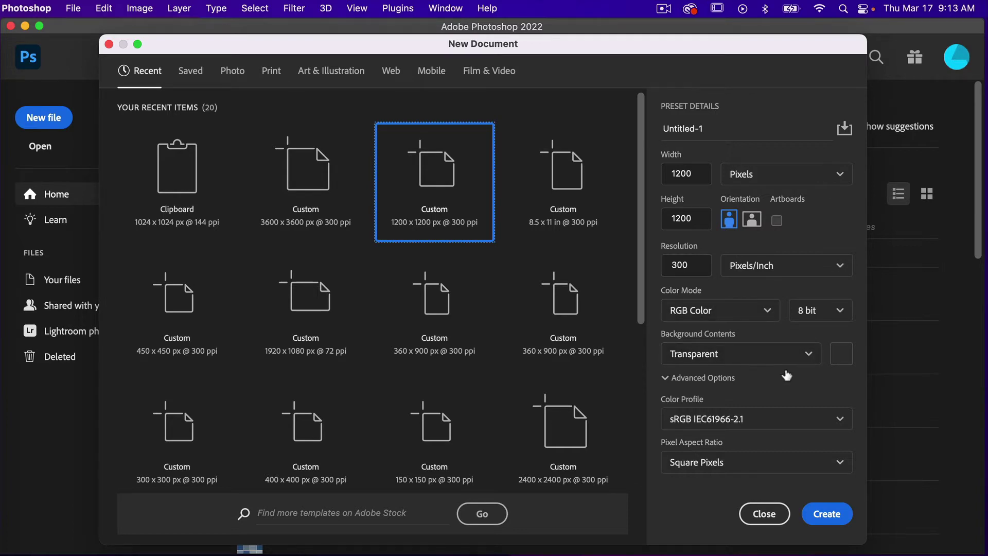
click(827, 514)
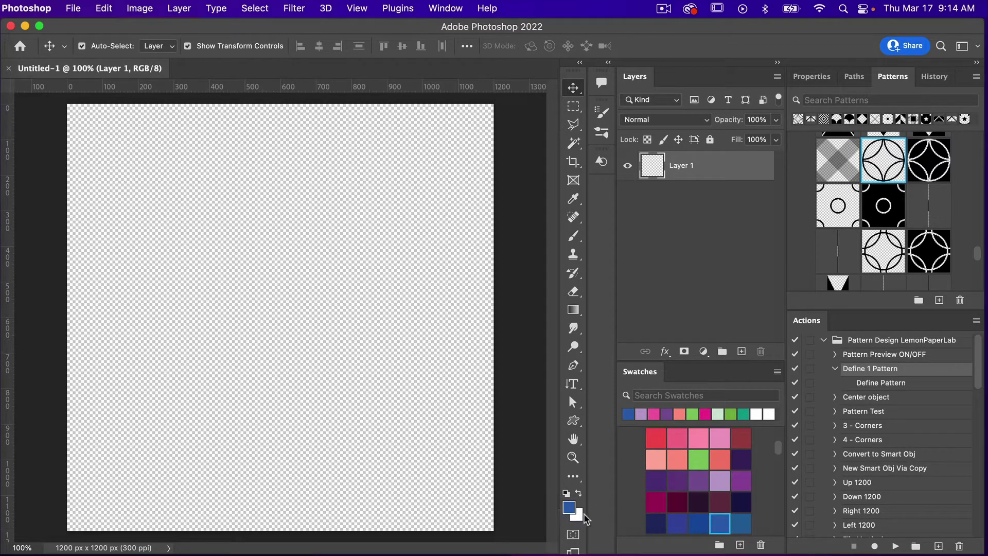
- Reset to default black and white colours and select the Custom Shape Tool
key(d)
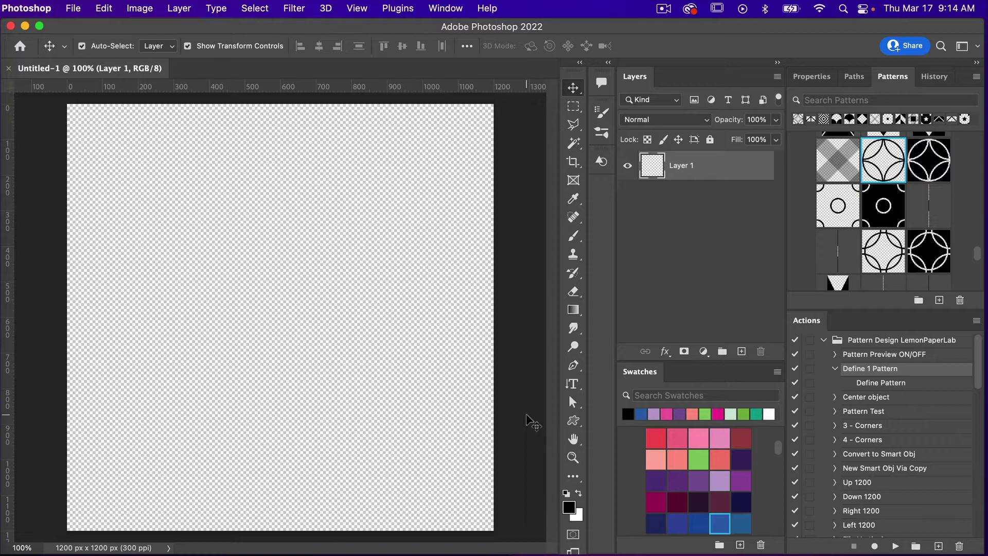
key(u)
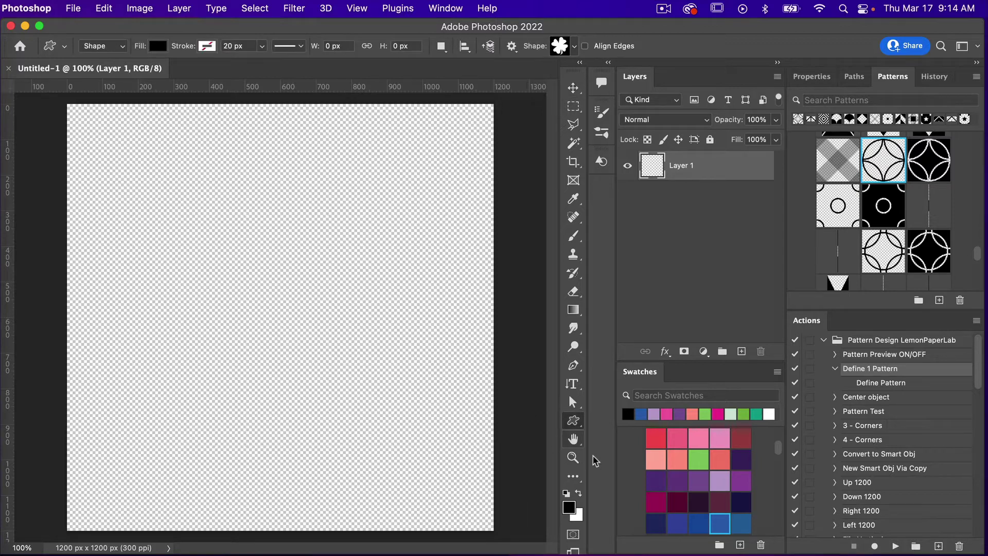
click(576, 422)
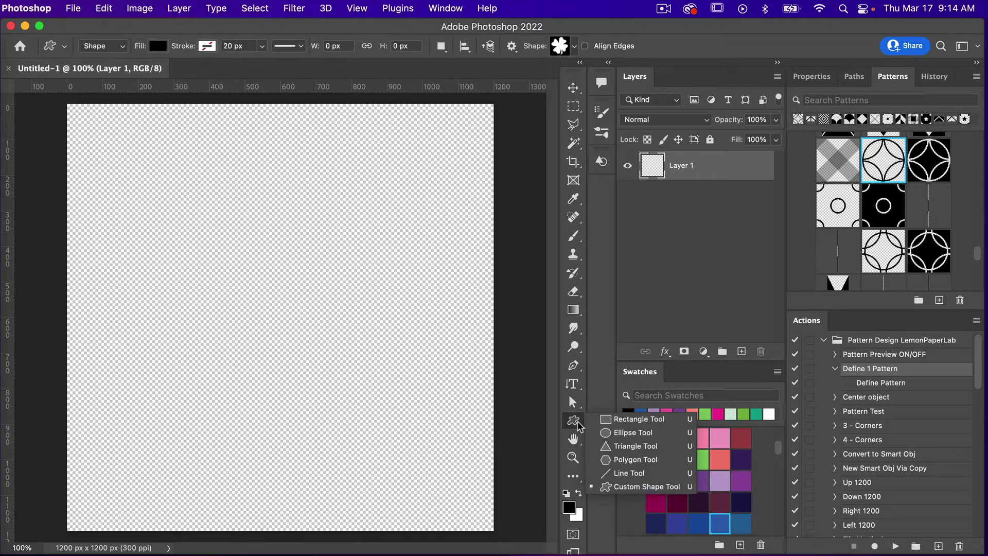
click(676, 425)
key(shift+u)
key(shift+u)
key(shift+u)
key(shift+u)
key(shift+u)
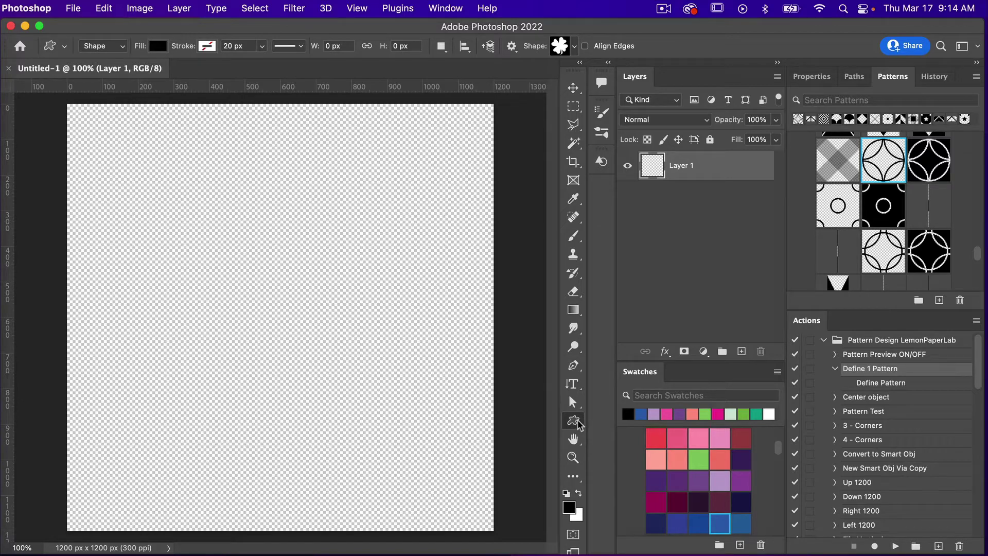
- Choose the Shamrock shape from the Legacy Nature set in the Shape picker
click(574, 46)
scroll(587, 126, up, 10)
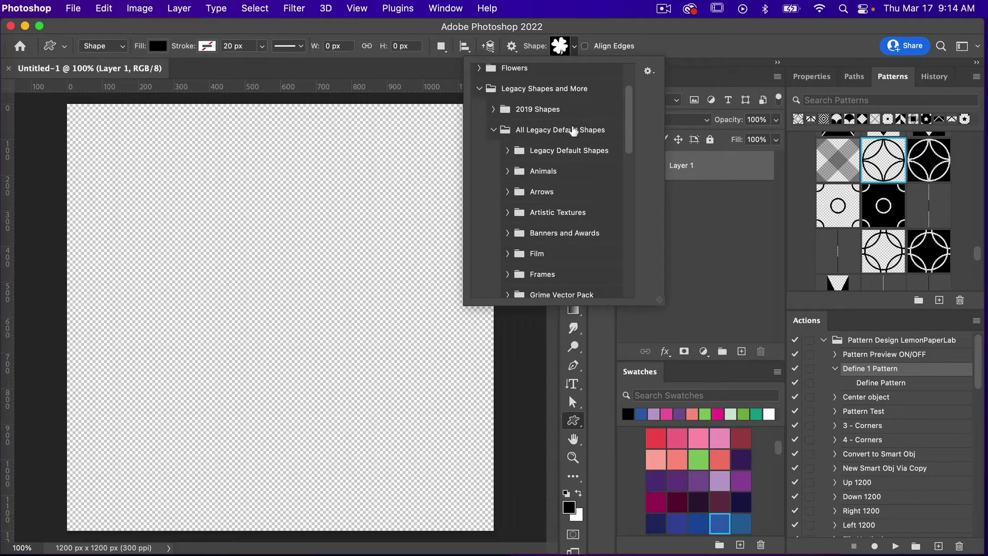
scroll(552, 191, down, 2)
scroll(552, 191, down, 7)
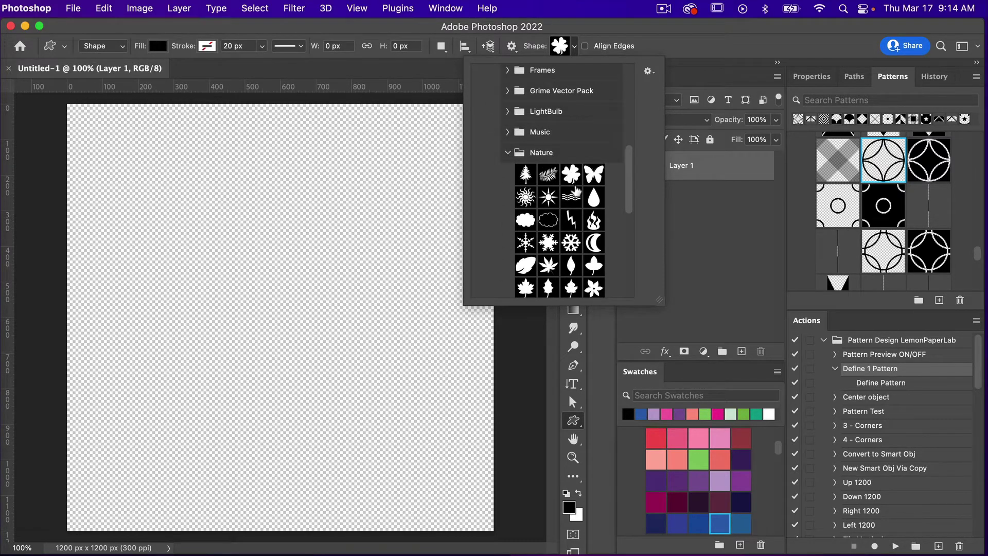
click(571, 176)
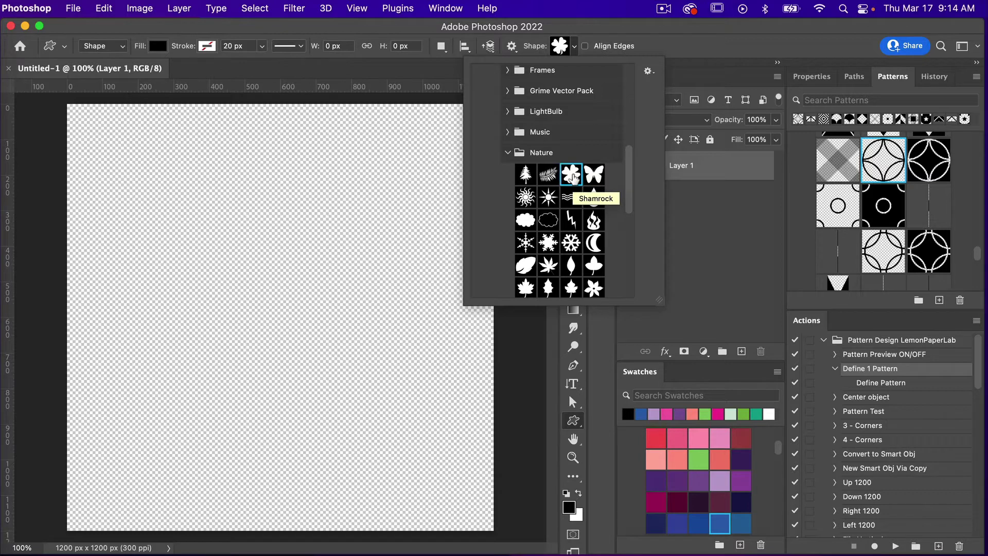
- Open the Shapes panel from the Window menu, look at its options, then close it
click(445, 8)
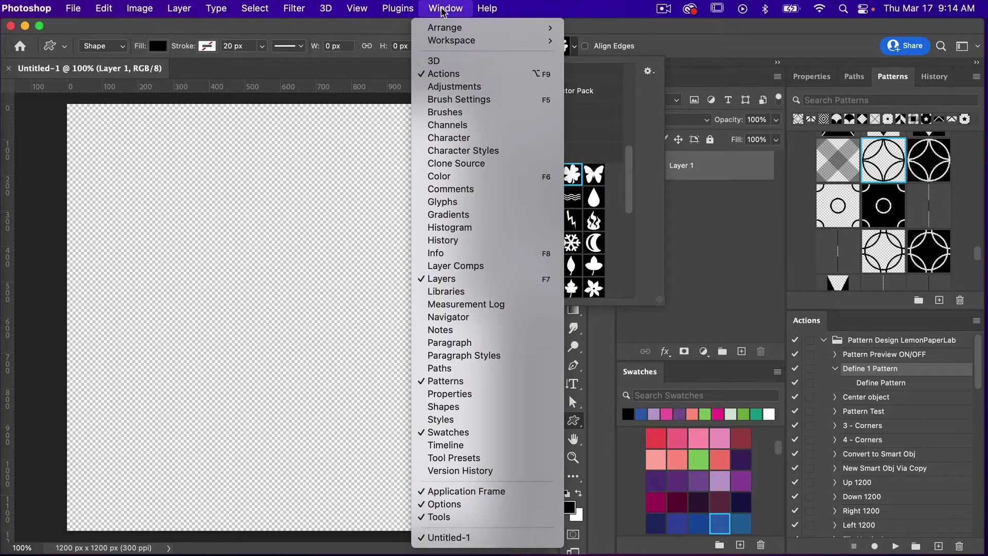
click(466, 408)
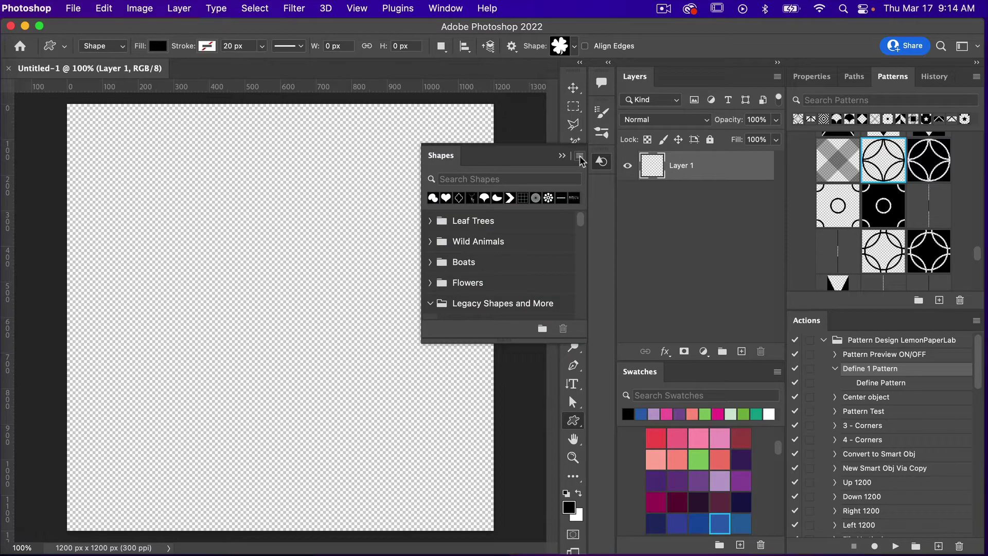
click(580, 157)
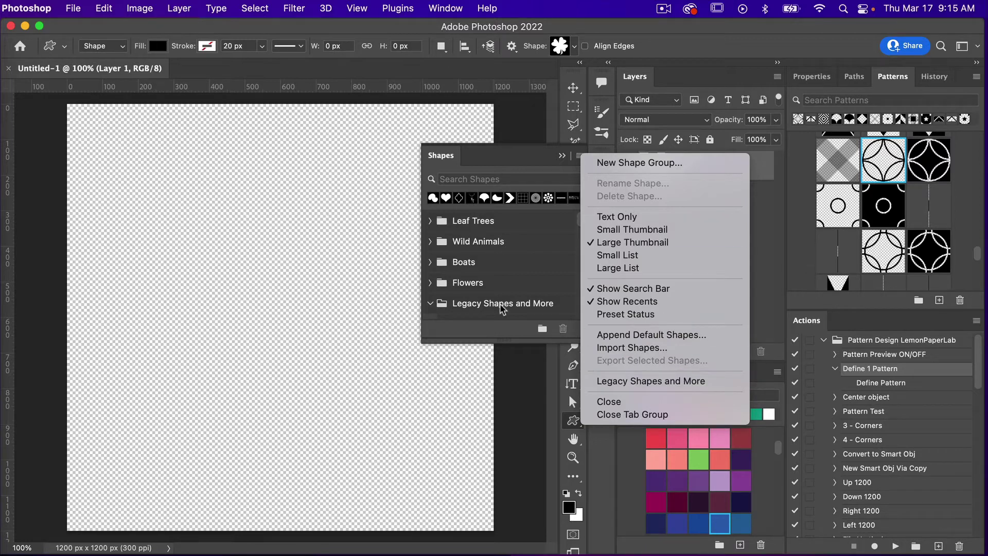
click(565, 156)
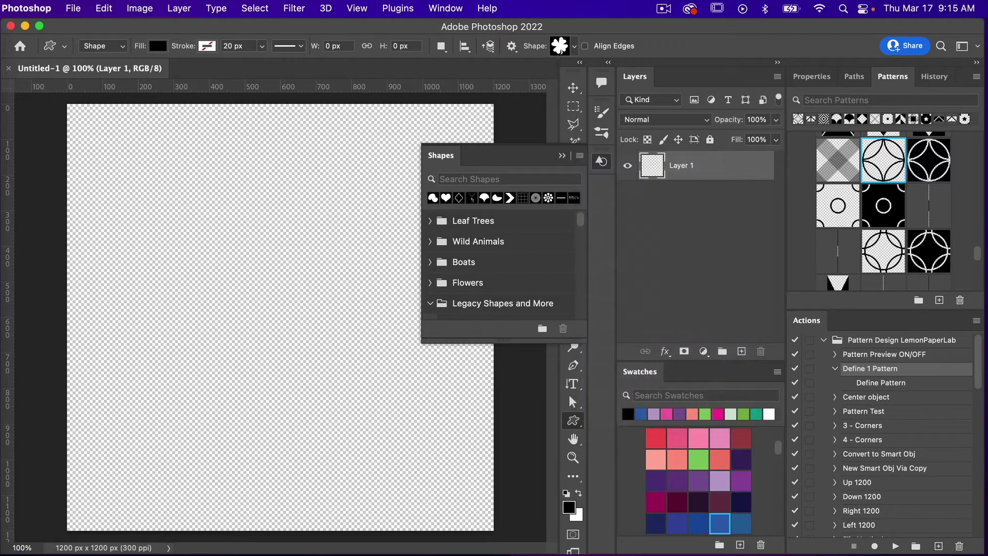
click(564, 156)
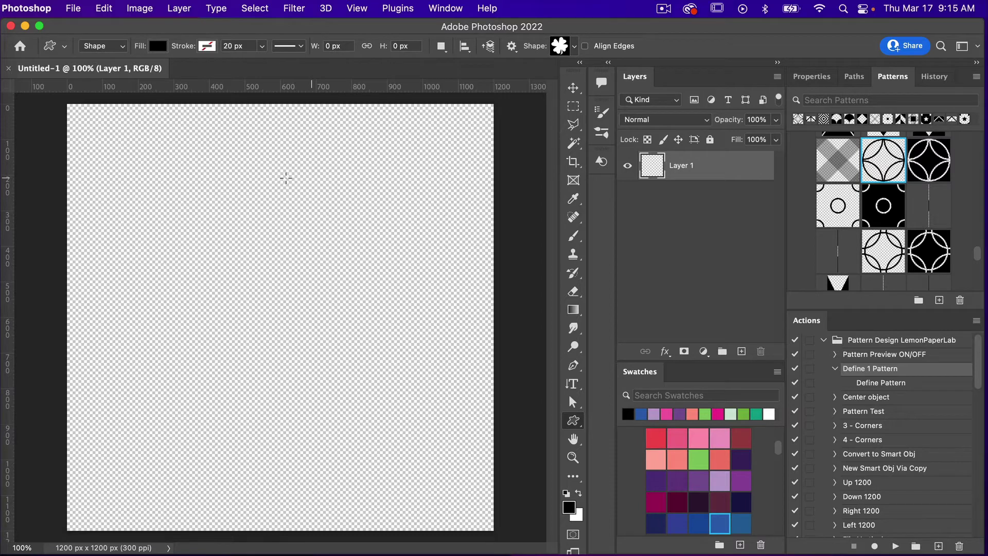
- Draw a black shamrock and move it fully onto the top-left of the canvas
drag(109, 165, 222, 252)
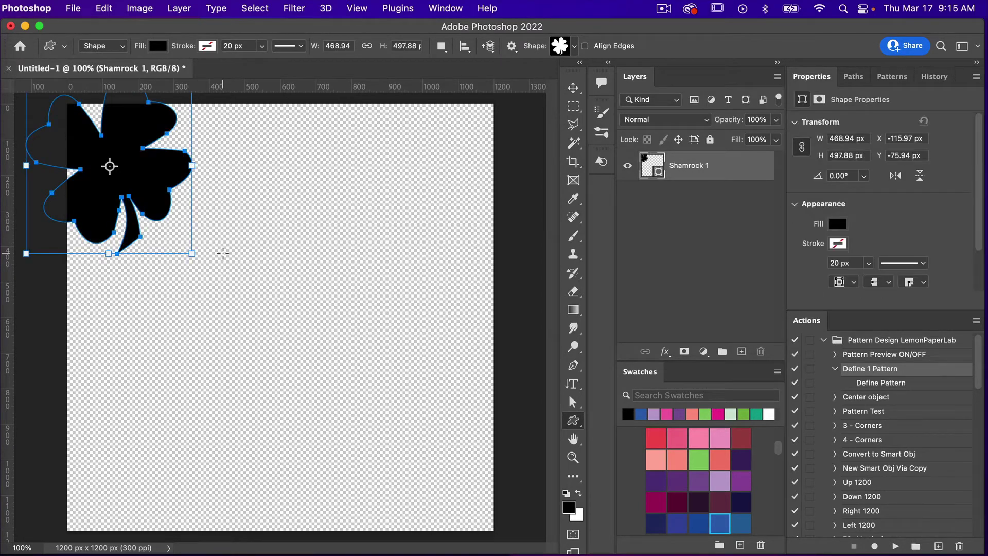
key(v)
drag(133, 168, 207, 214)
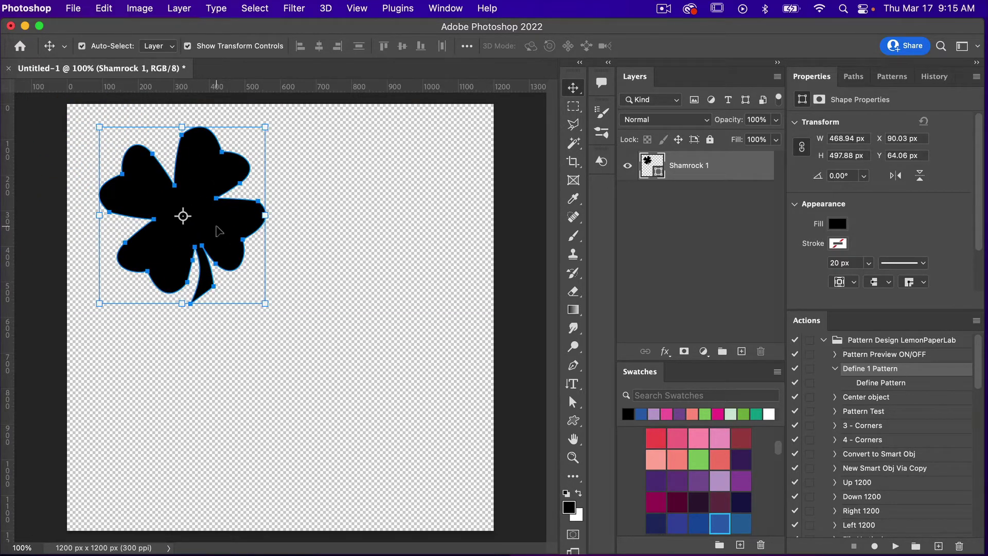
scroll(699, 456, up, 4)
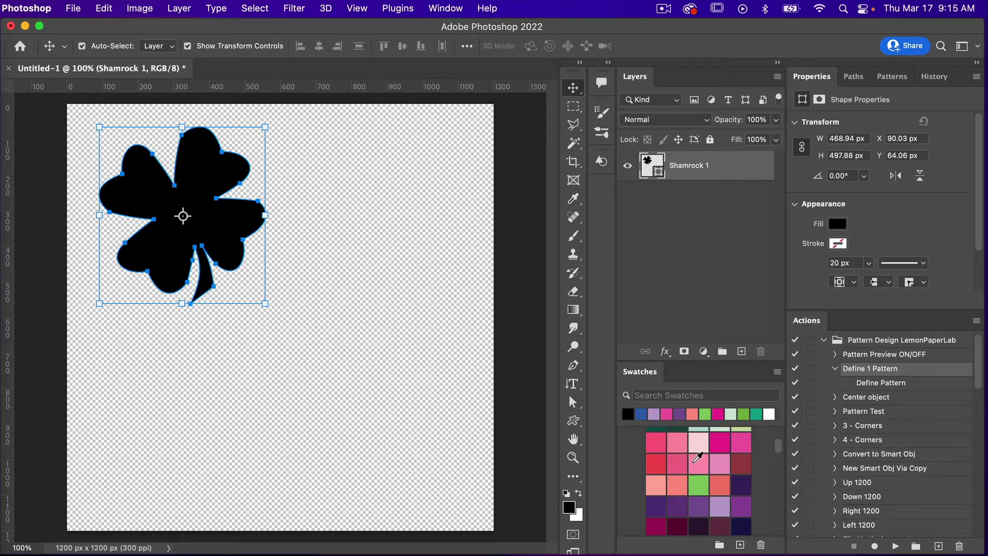
scroll(699, 457, up, 2)
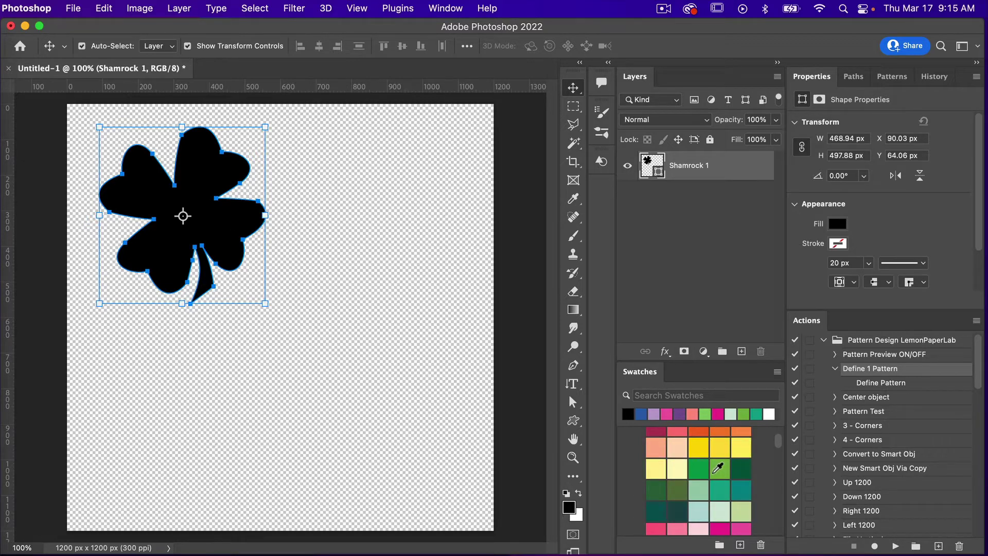
- Fill it dark green, then add light green copies to its right and below
click(699, 468)
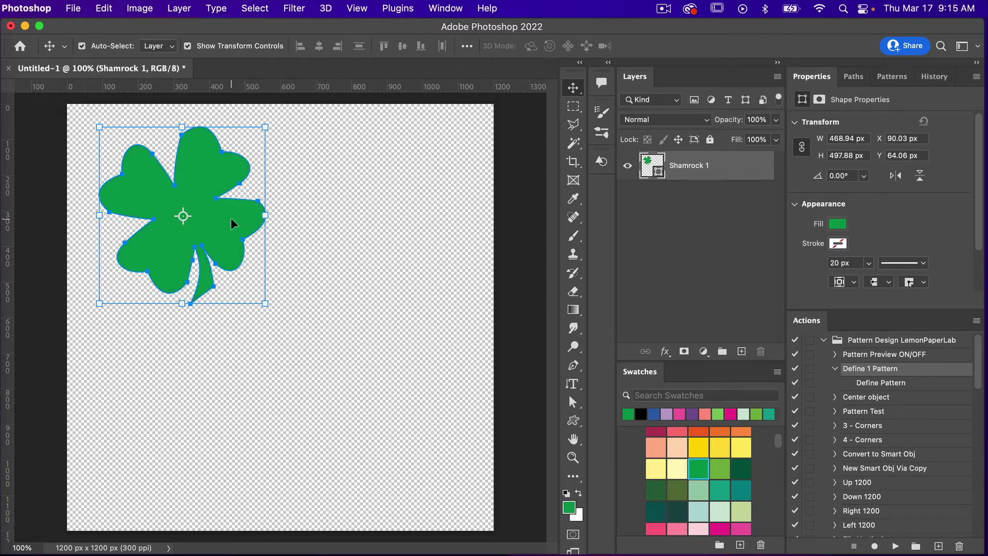
alt+drag(231, 217, 417, 218)
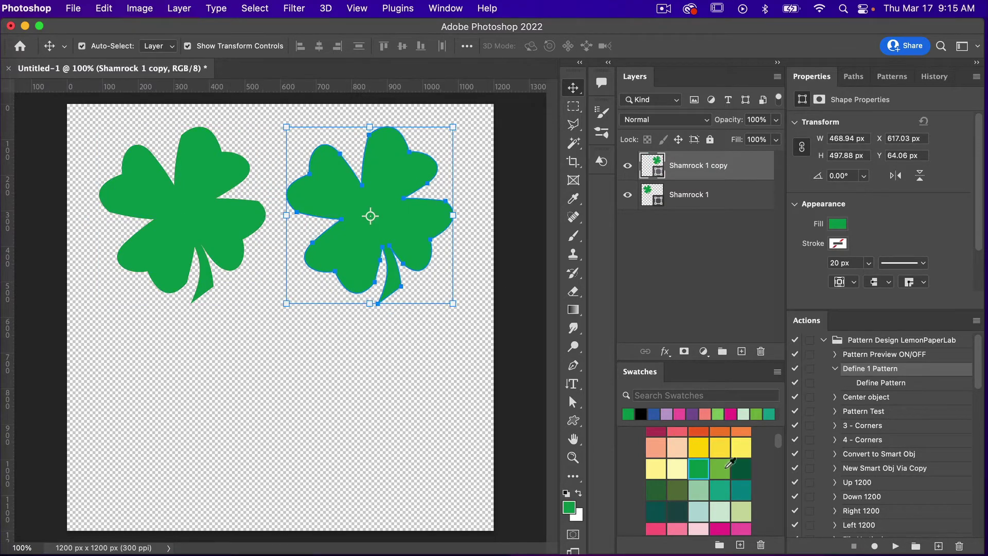
click(719, 468)
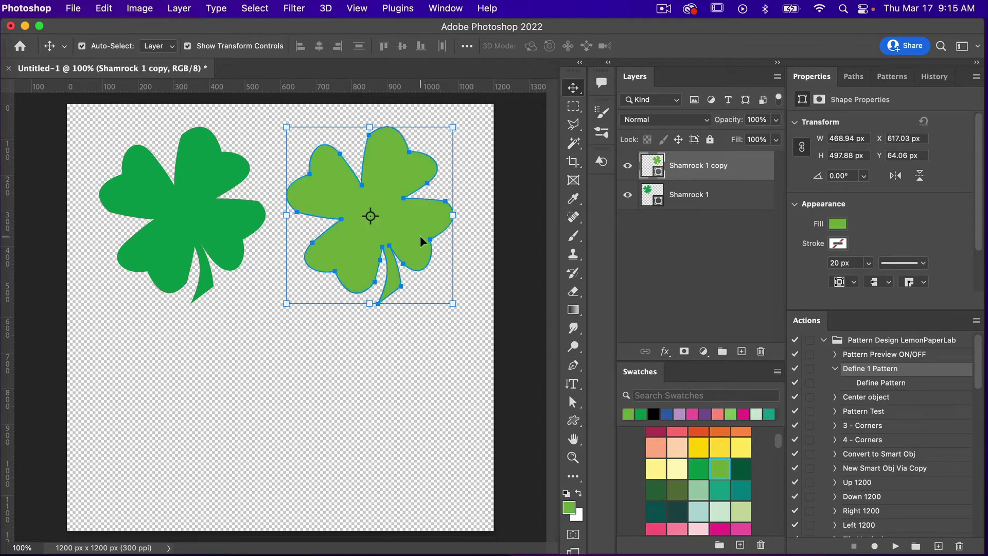
alt+drag(418, 237, 325, 428)
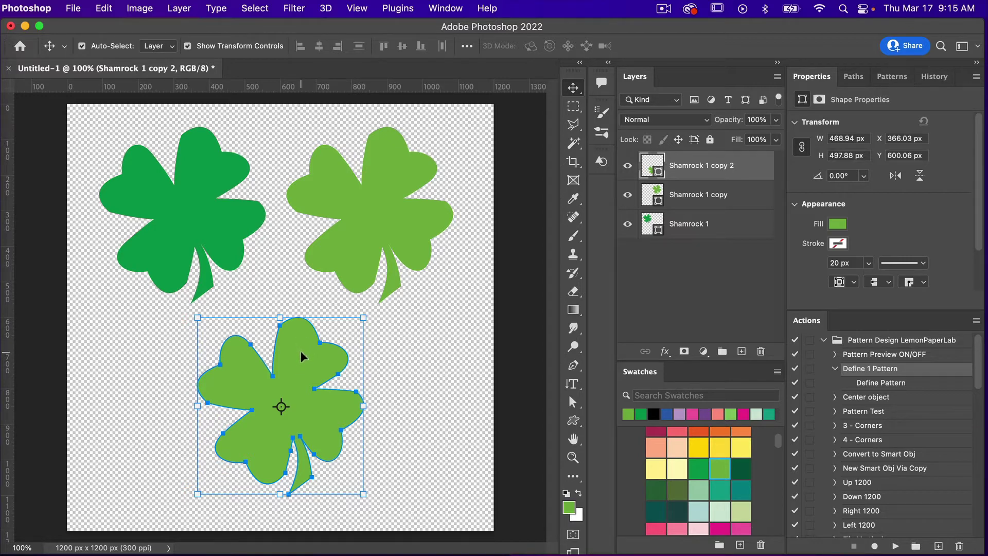
- Give the lower shamrock no fill and a 10 px black stroke
click(573, 421)
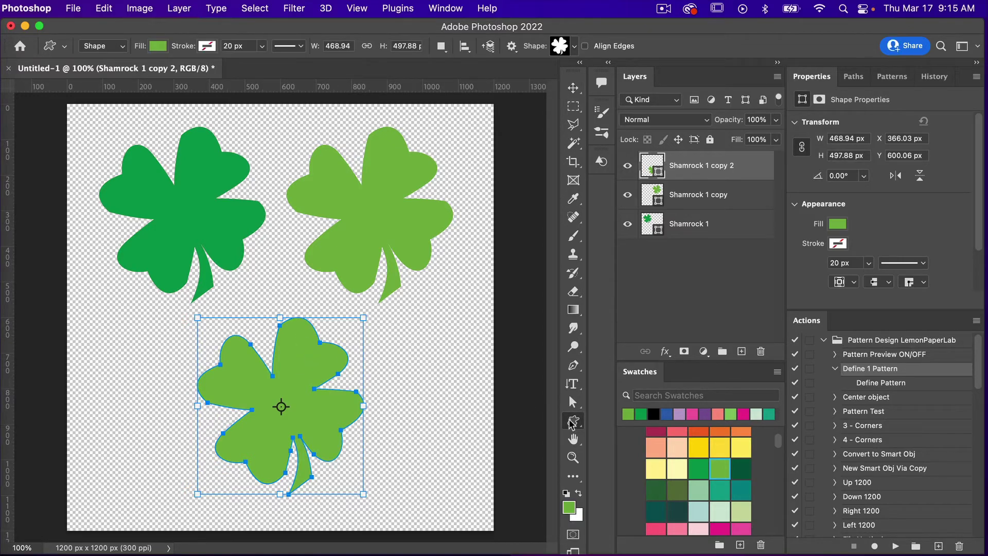
click(158, 45)
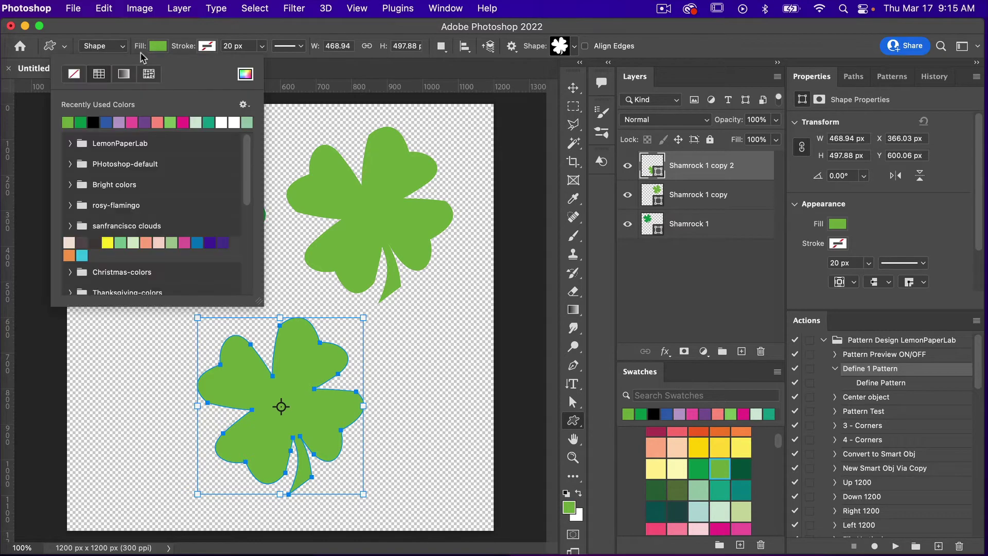
click(73, 74)
click(208, 46)
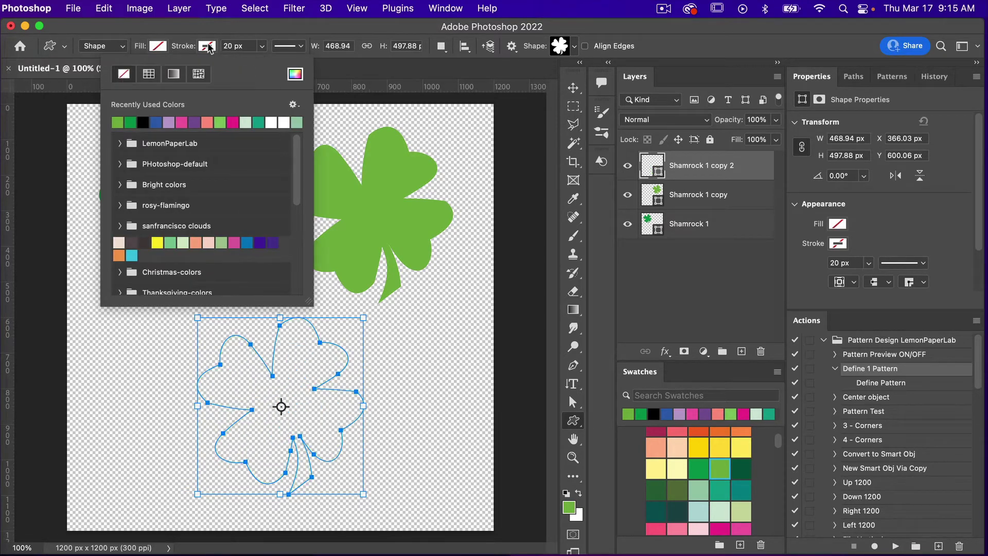
click(143, 122)
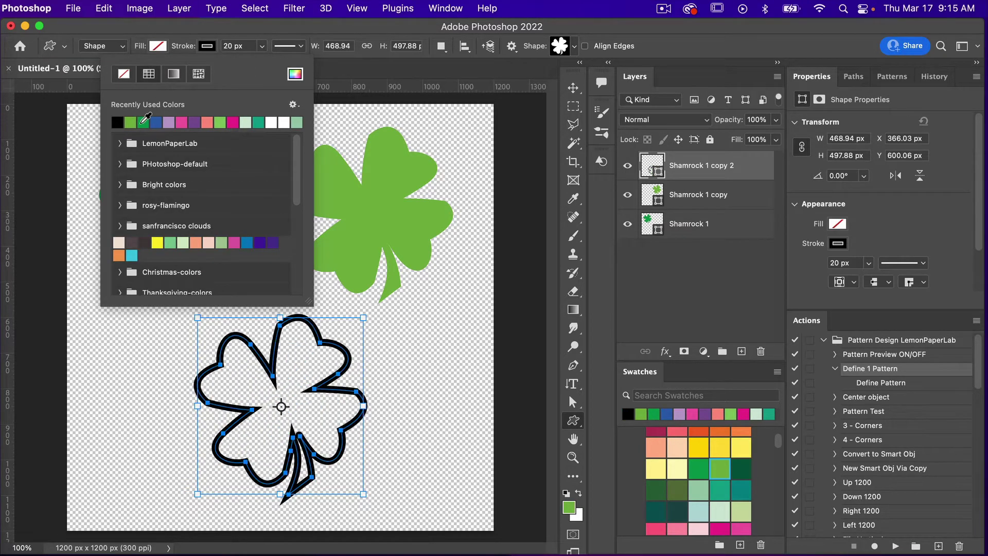
click(233, 47)
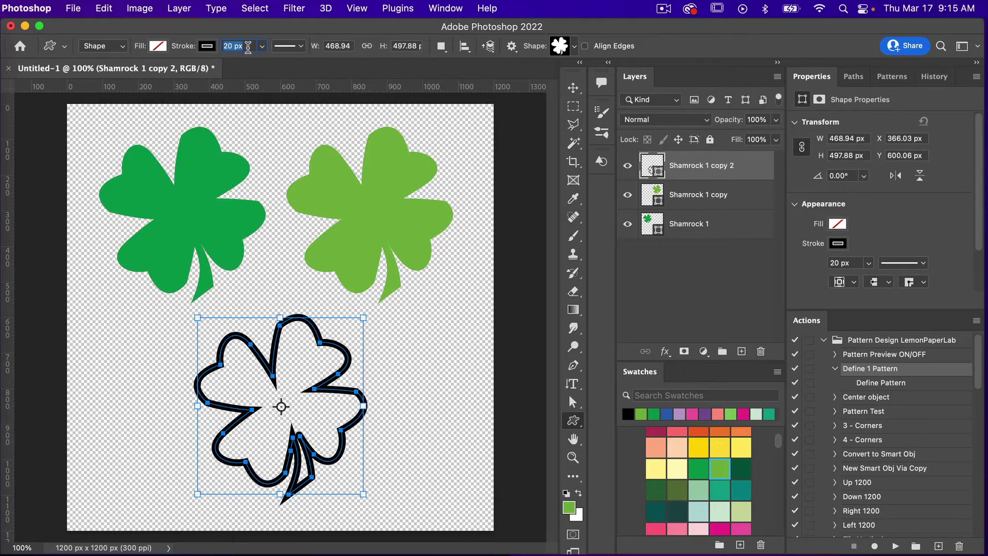
text(10)
key(Return)
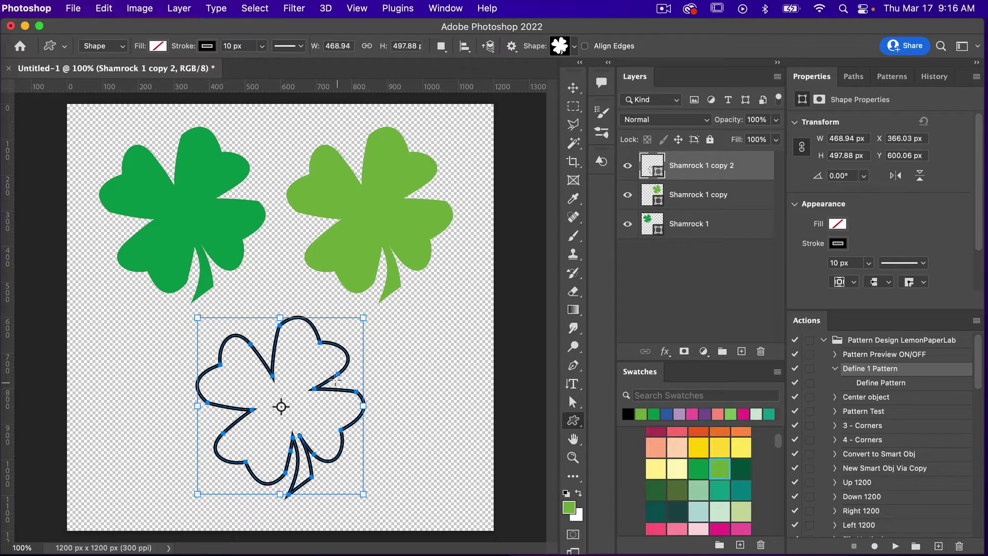
- Set the stroke alignment to Center in Stroke Options
click(298, 48)
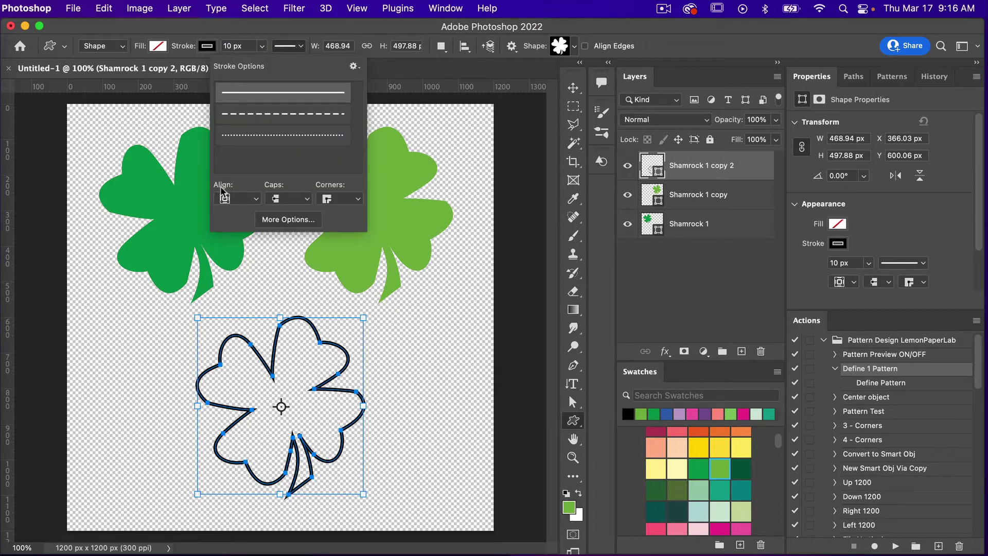
click(253, 201)
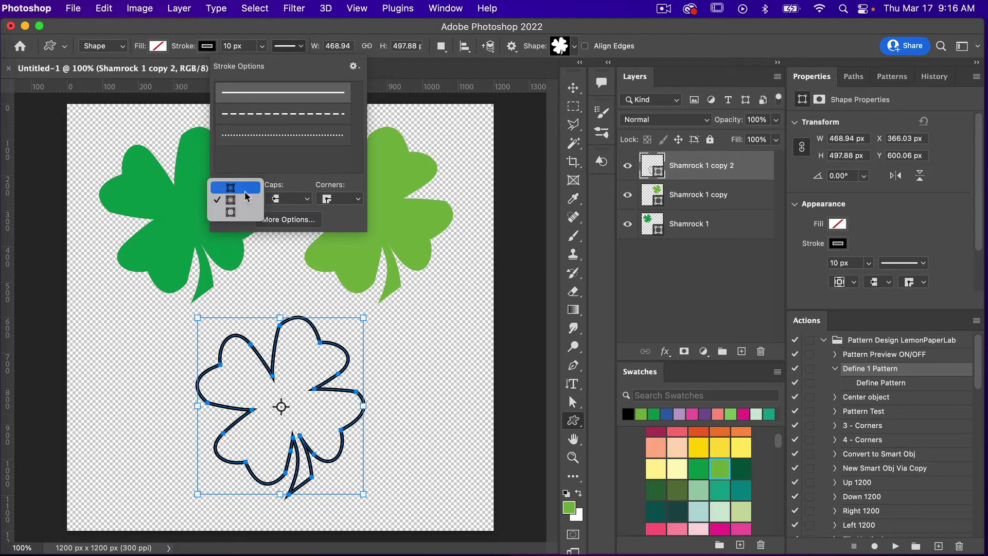
click(246, 192)
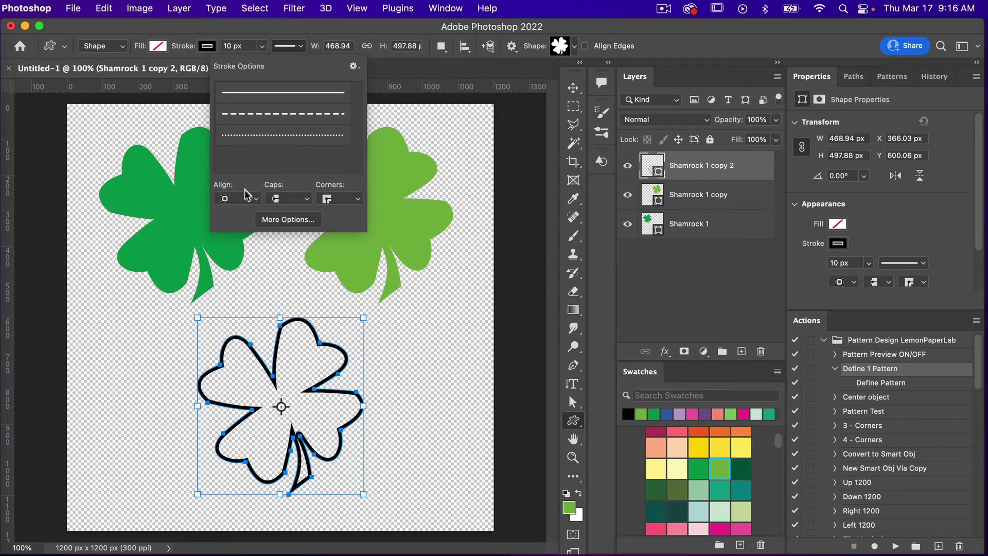
click(247, 199)
click(246, 212)
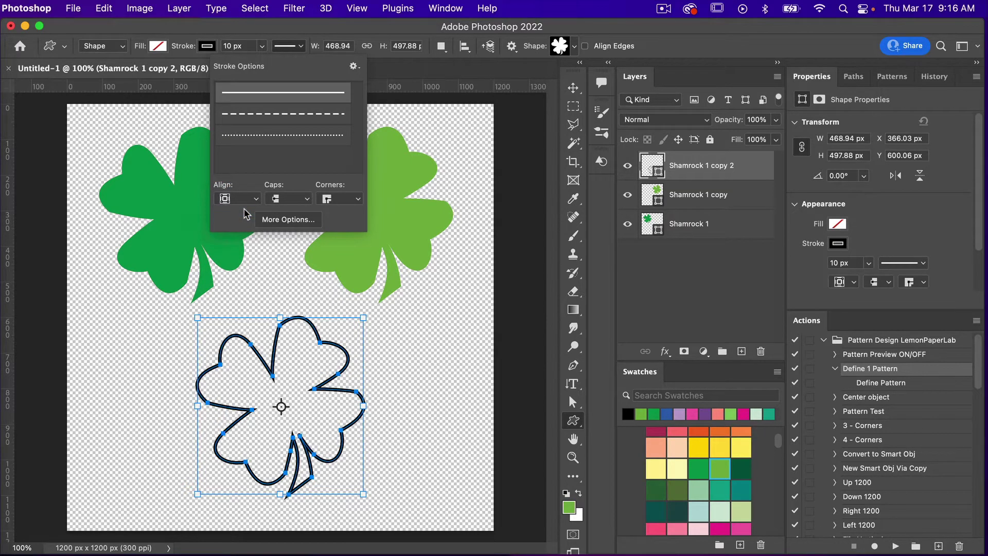
click(247, 199)
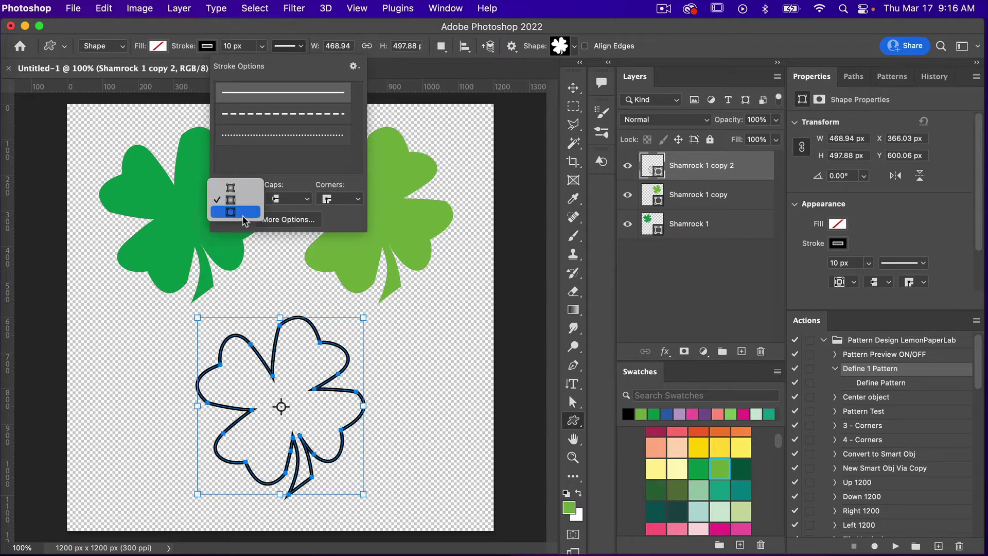
click(245, 213)
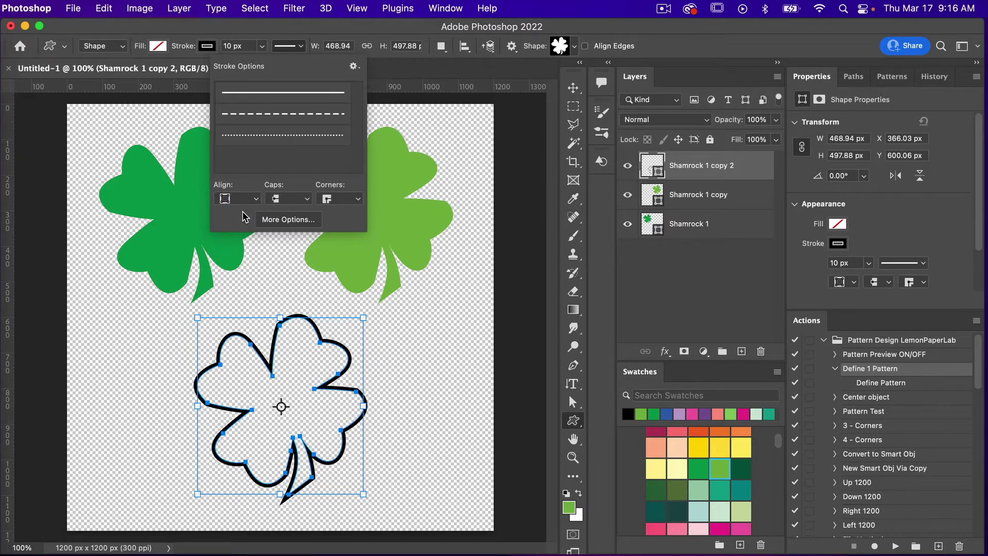
click(247, 199)
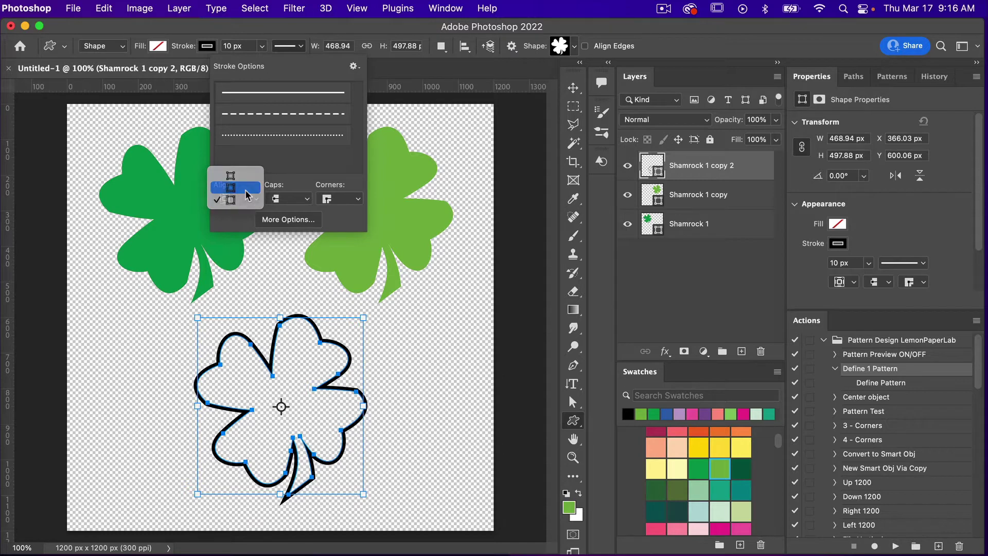
click(246, 191)
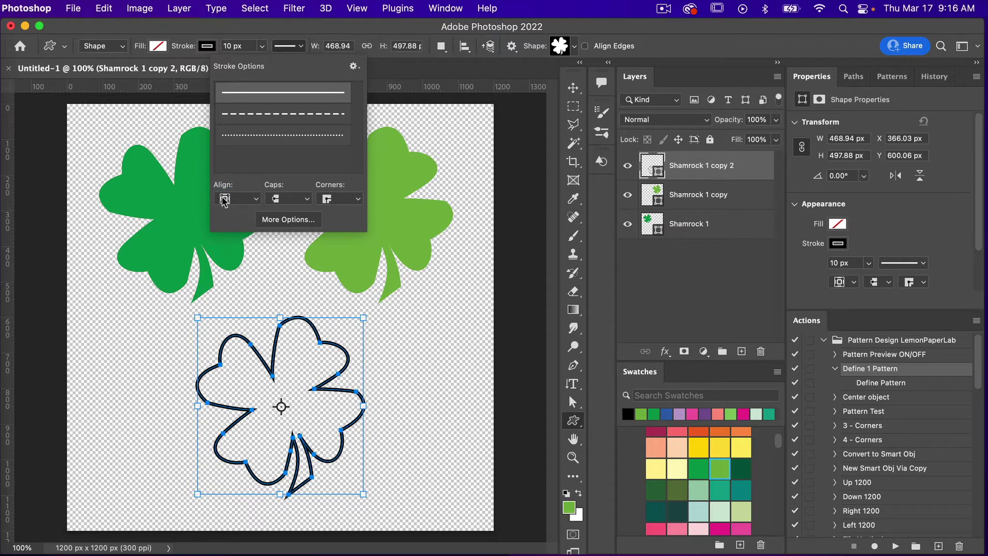
click(303, 33)
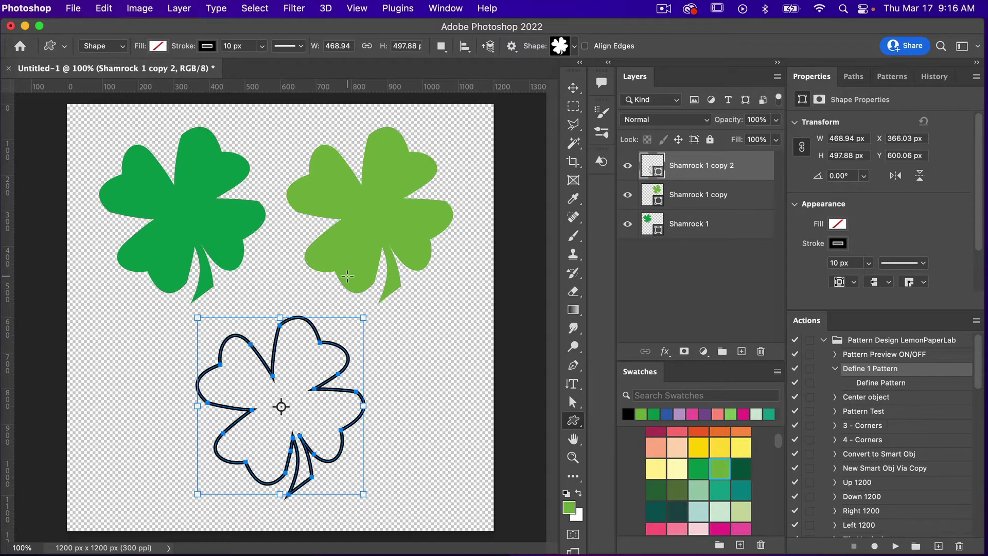
- Move the black outline onto the dark green shamrock, nudge it slightly right and down, then deselect
key(v)
drag(345, 352, 248, 161)
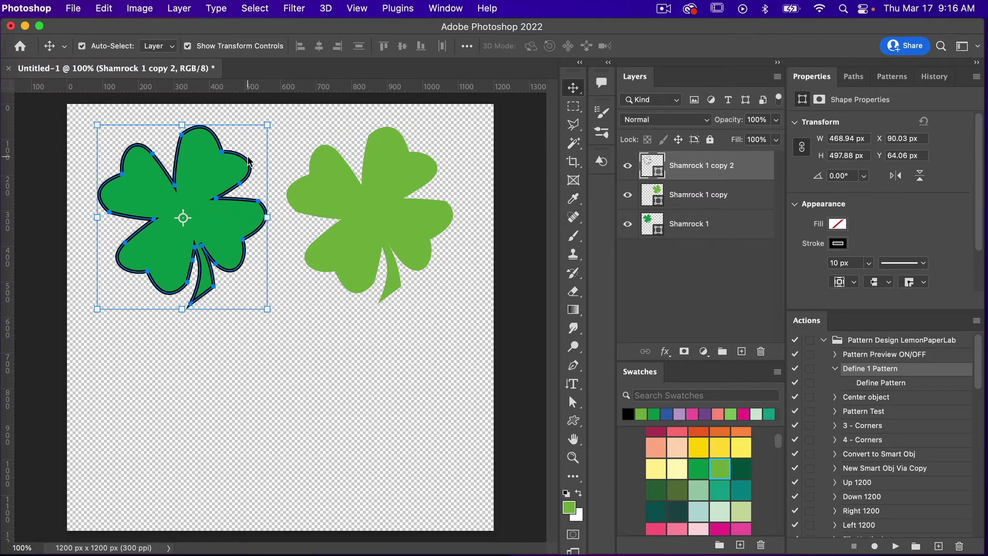
key(Down)
key(Down)
key(Down)
key(Down)
key(Down)
key(Down)
key(Down)
key(Down)
key(Down)
key(Down)
key(Down)
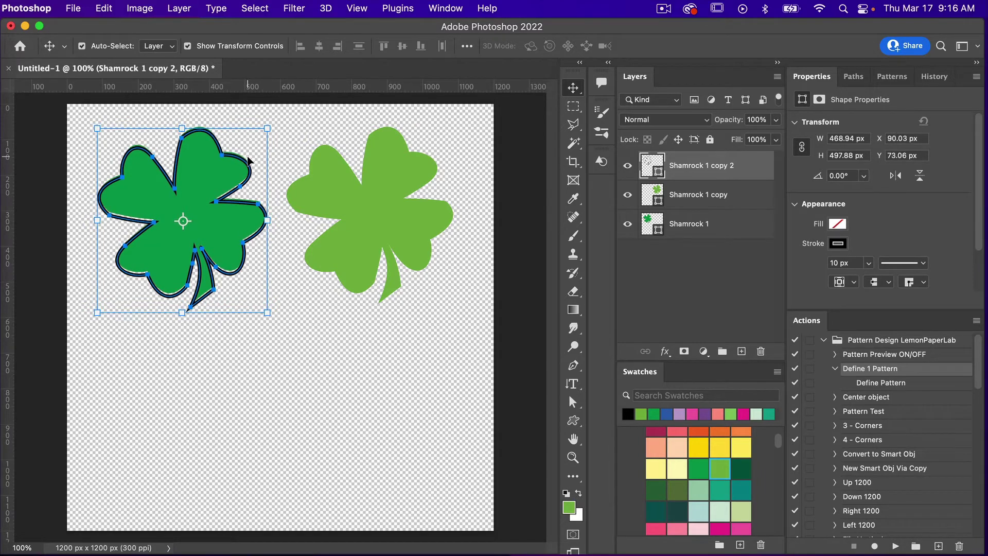
key(Down)
key(Right)
key(Right)
key(Right)
key(Right)
key(Right)
key(Right)
key(Right)
key(Right)
key(Right)
key(Right)
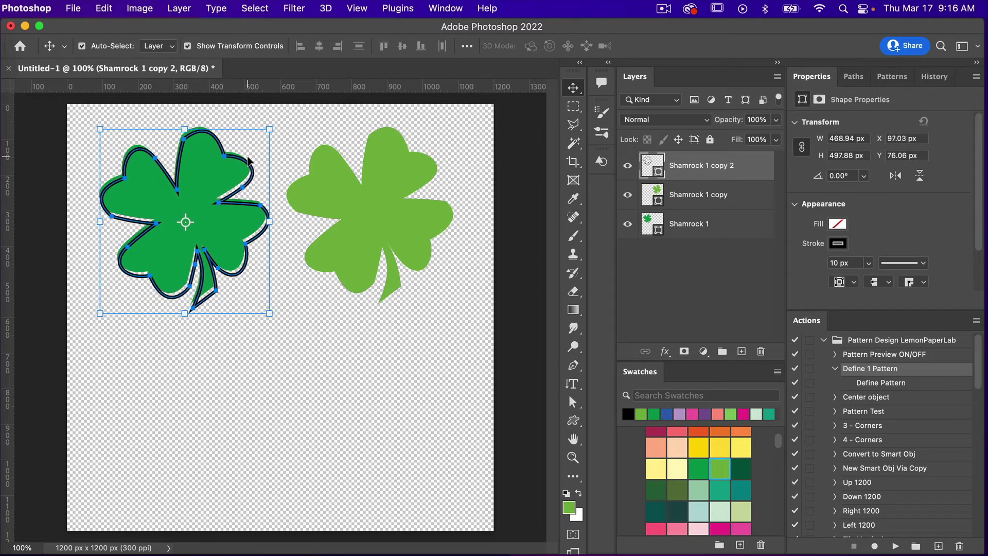
key(Right)
key(Right)
key(Right)
key(Right)
key(Right)
key(Right)
key(Right)
key(Right)
key(Right)
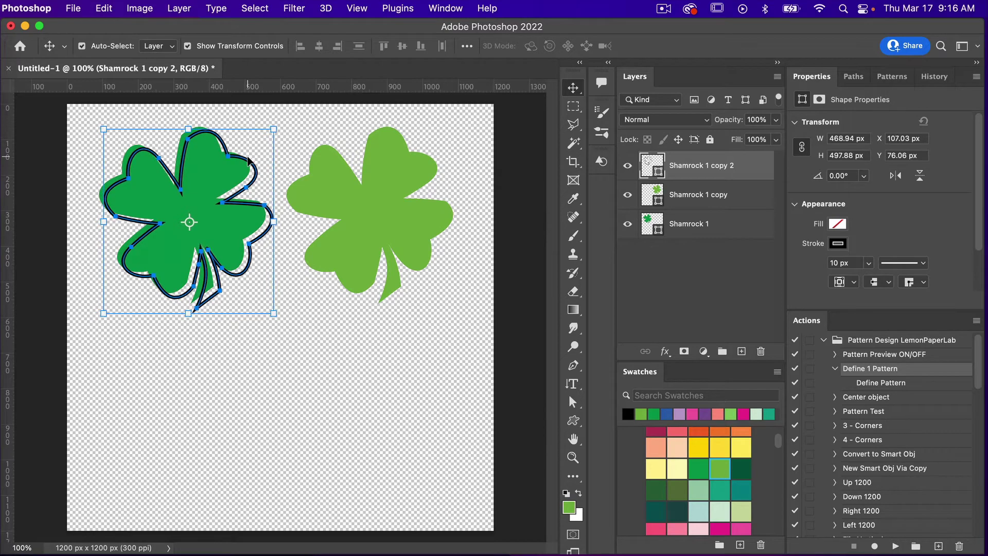
key(Up)
key(Up)
key(Up)
key(Up)
key(Up)
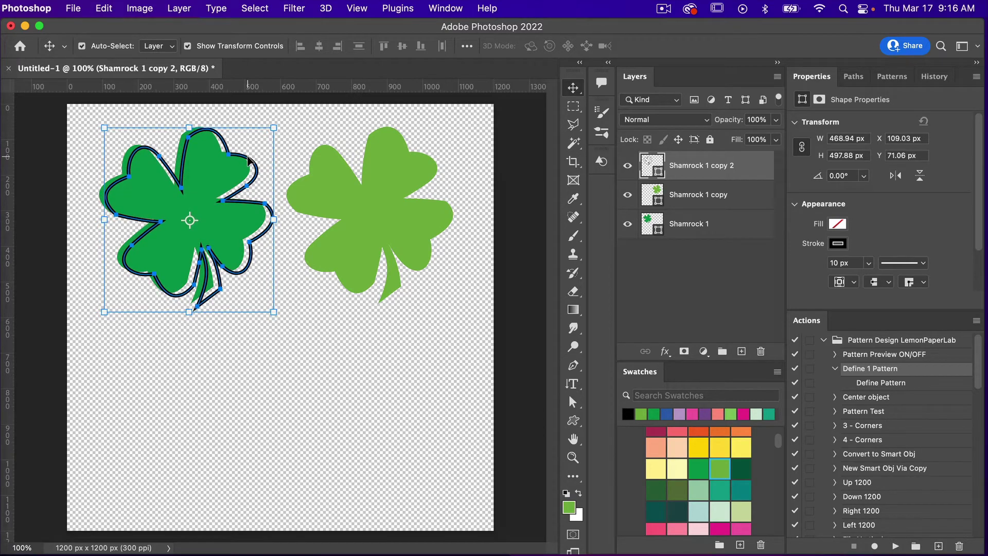
click(325, 360)
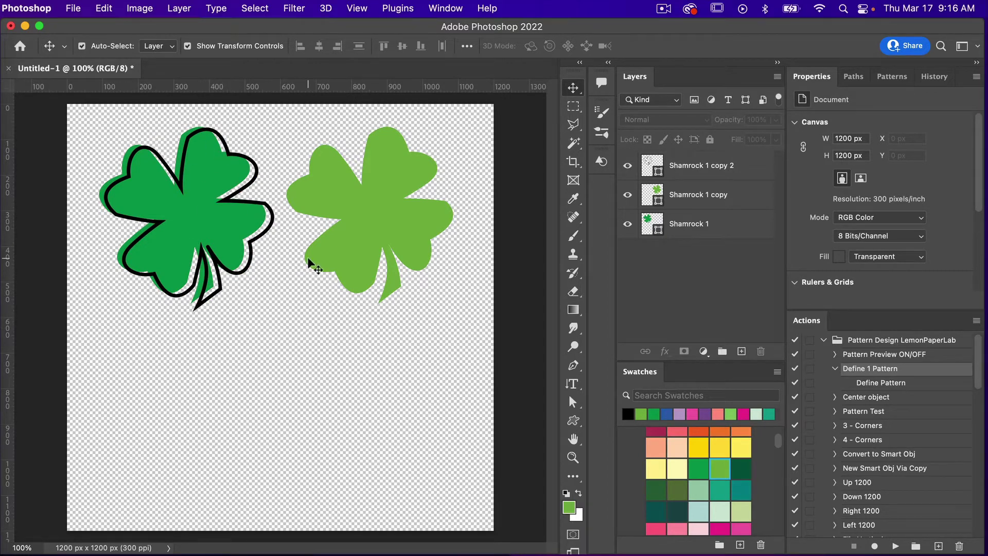
- Delete the light green shamrock and duplicate the outline and dark green pair to the right
click(387, 231)
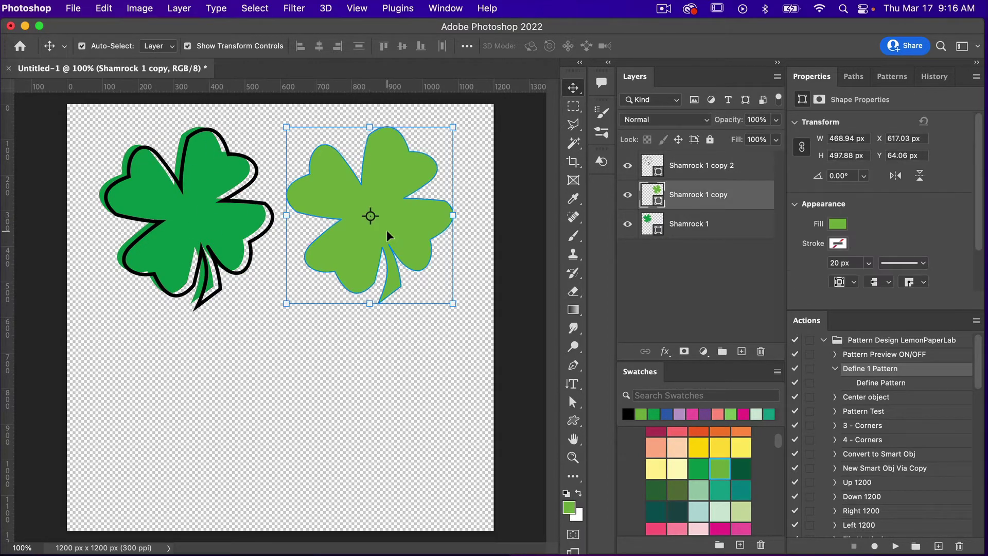
key(Delete)
drag(66, 125, 332, 329)
key(super+j)
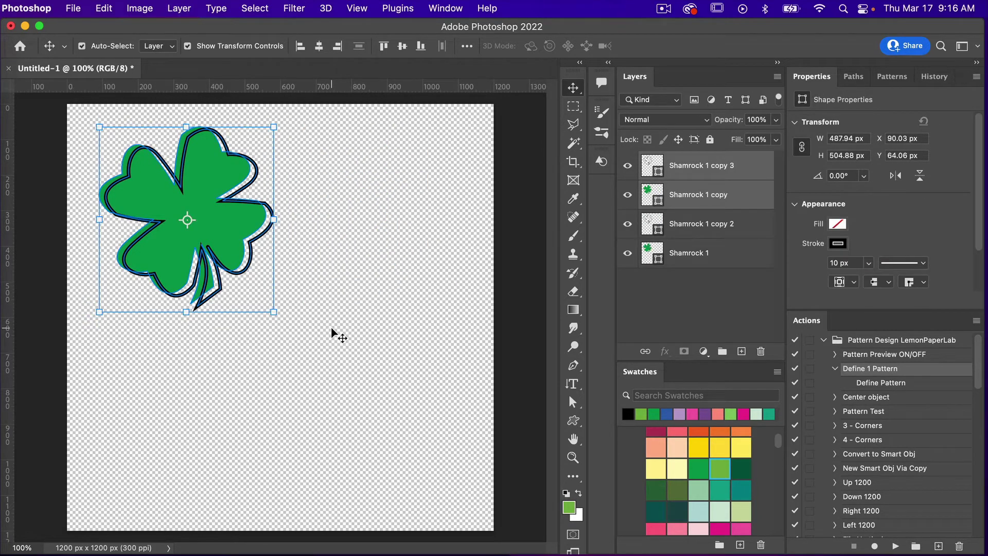
drag(240, 227, 437, 224)
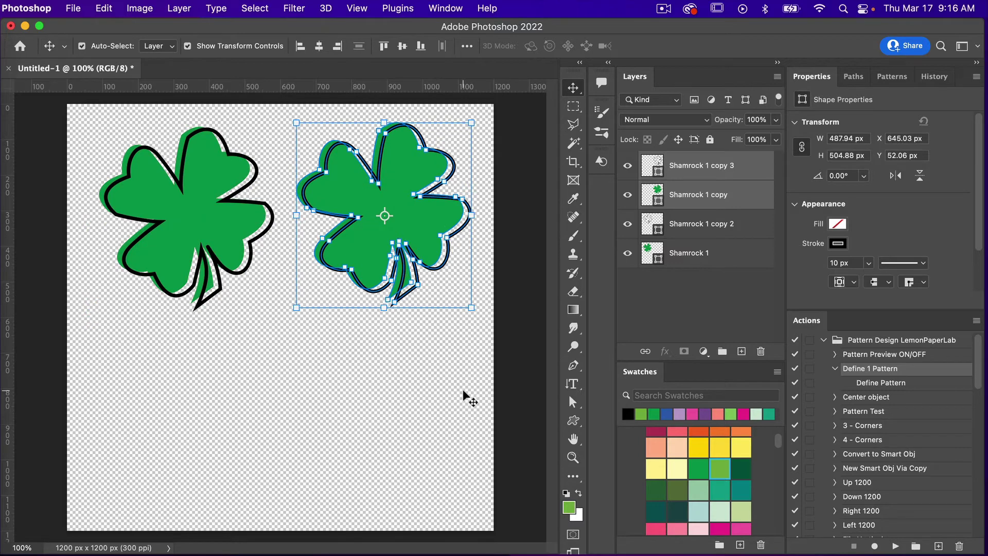
click(452, 375)
- Fill the right copy light green, then select the left shamrock's fill and outline layers
click(422, 212)
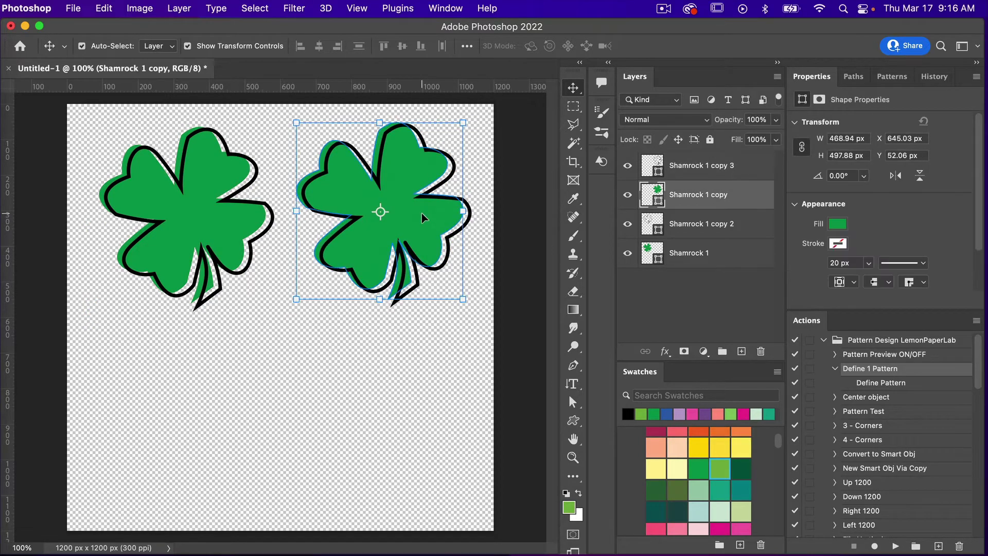
click(720, 467)
click(458, 412)
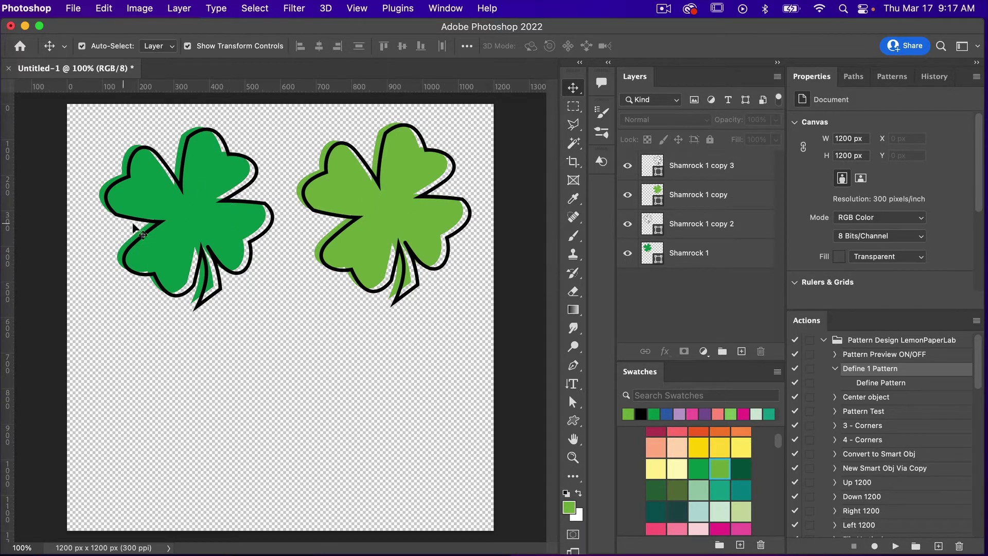
click(188, 216)
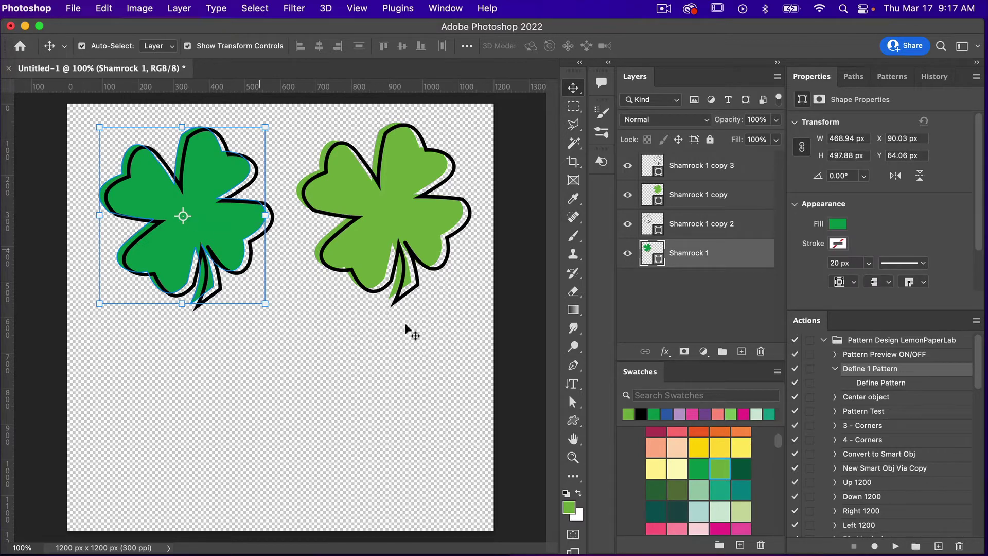
shift+click(683, 226)
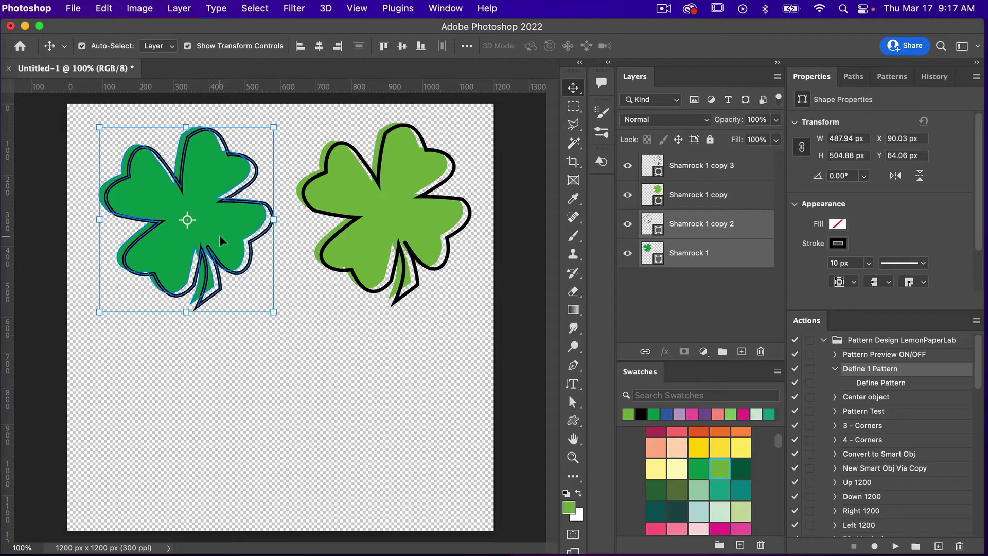
- Convert the left pair, then Shamrock 1 copy and Shamrock 1 copy 3, into smart objects
right_click(690, 224)
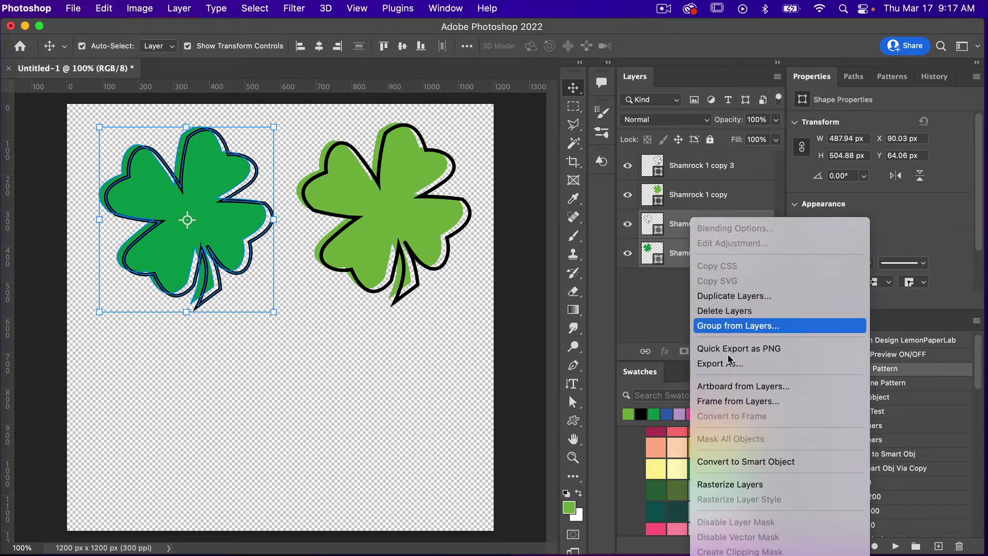
click(733, 462)
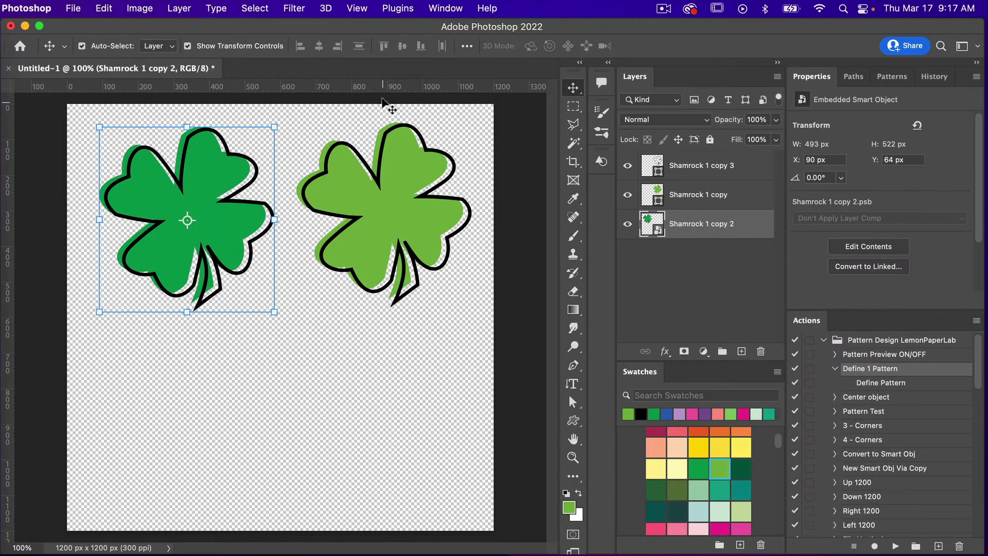
click(417, 177)
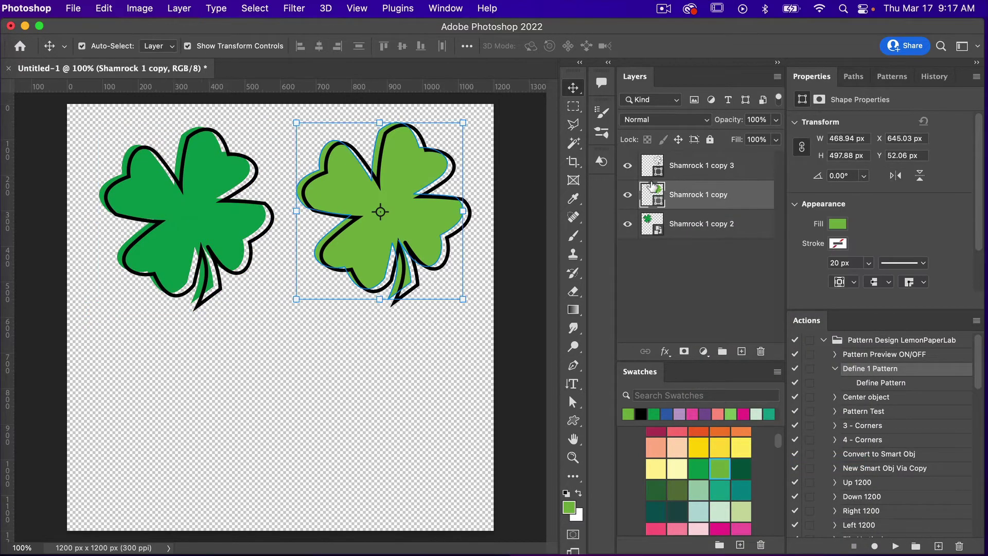
super+click(699, 169)
right_click(699, 171)
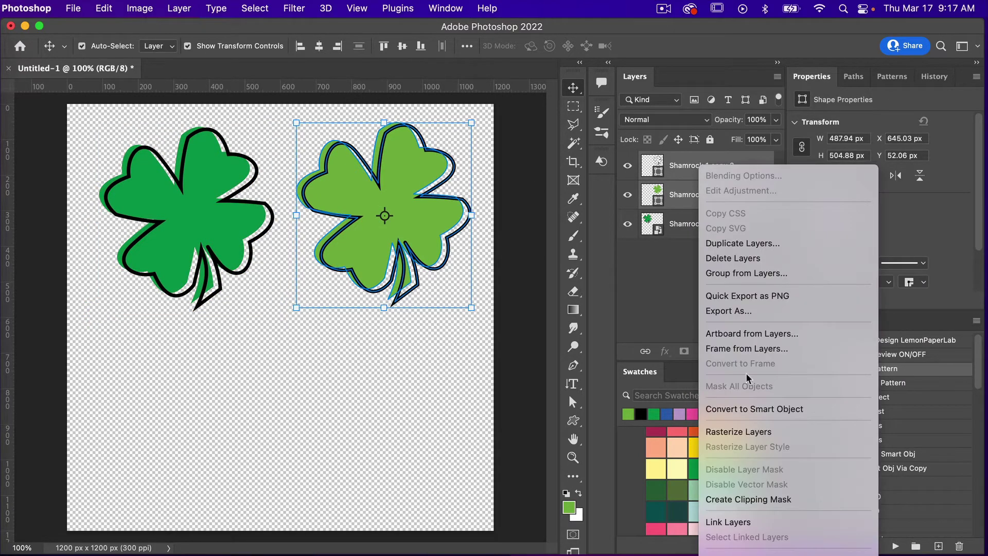
click(748, 410)
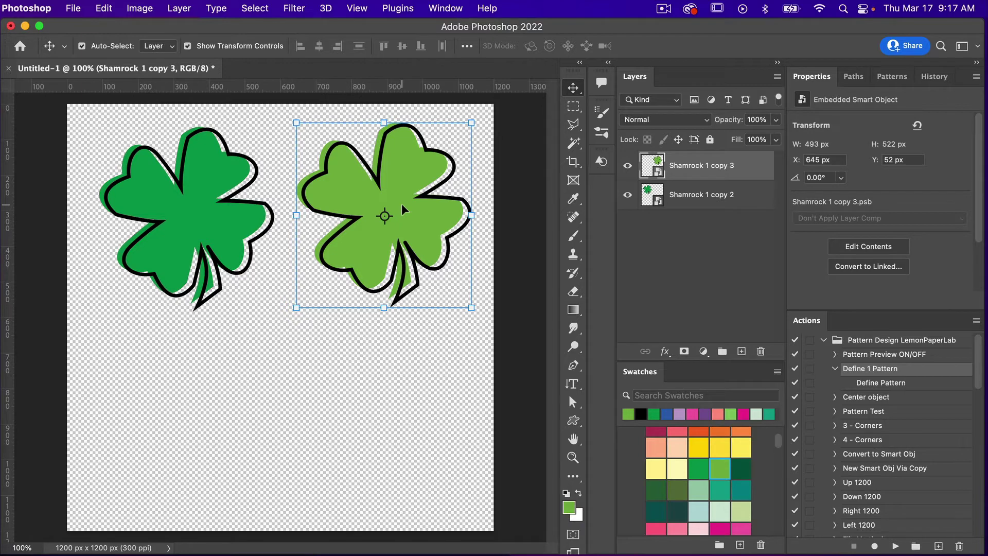
- Select both shamrock smart objects and centre them horizontally and vertically on the whole canvas
key(super+minus)
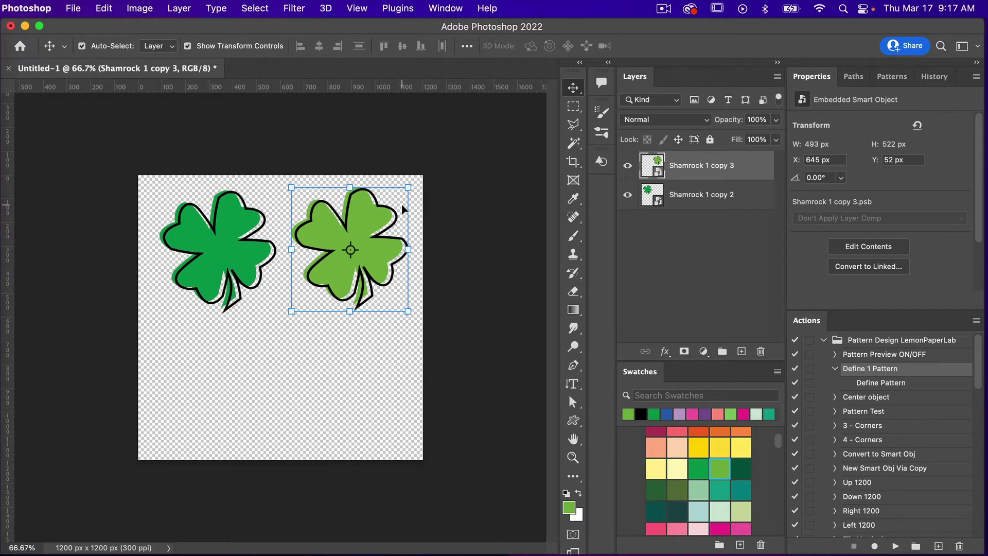
click(187, 220)
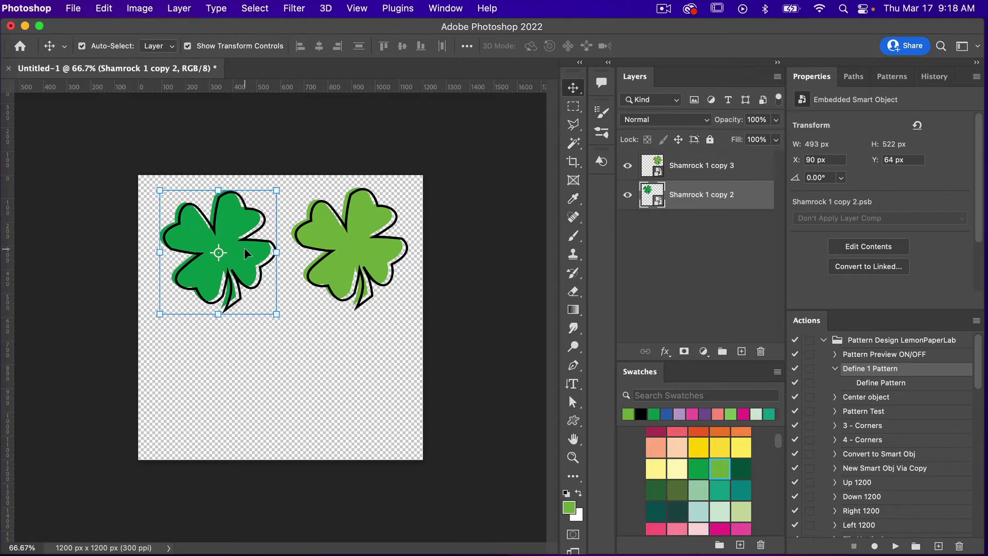
click(350, 252)
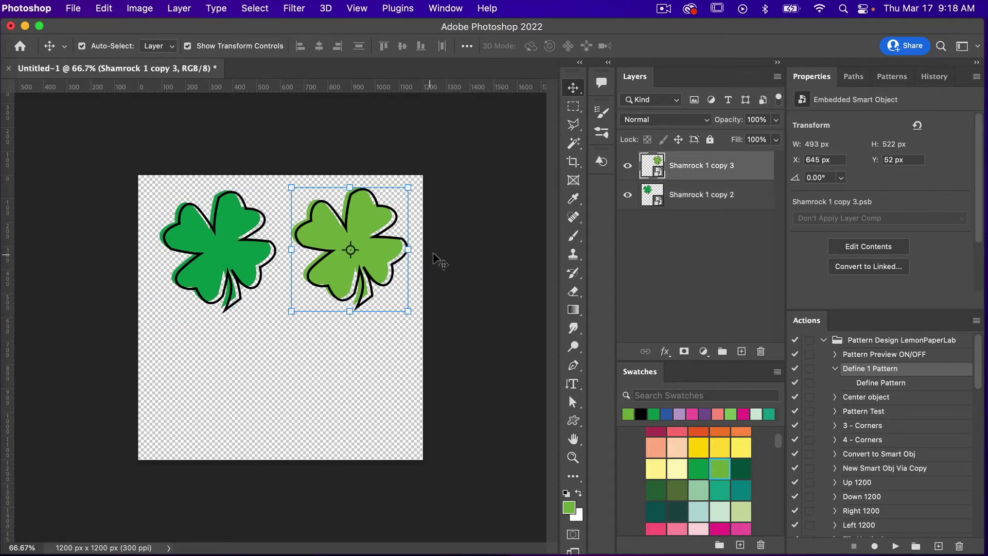
shift+click(699, 196)
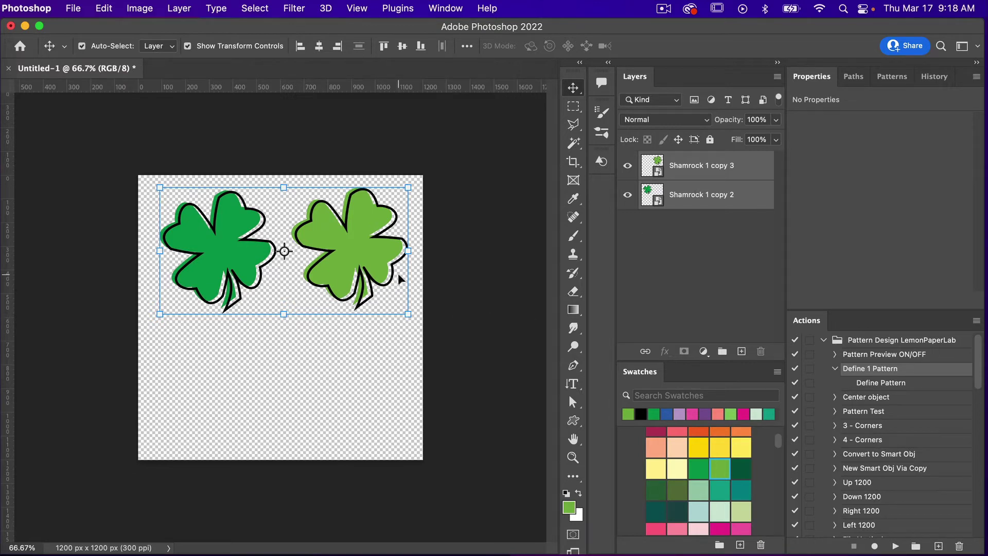
key(m)
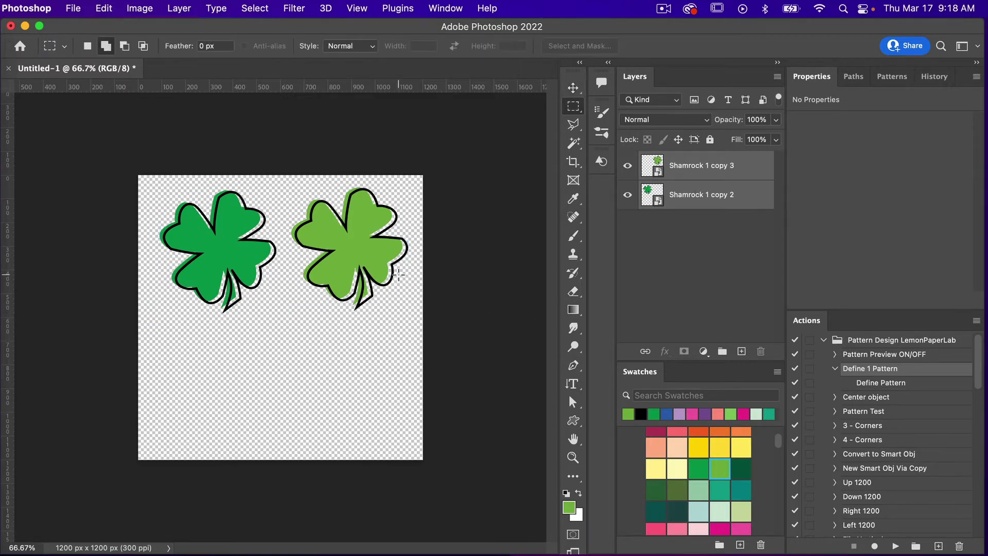
key(super+a)
key(v)
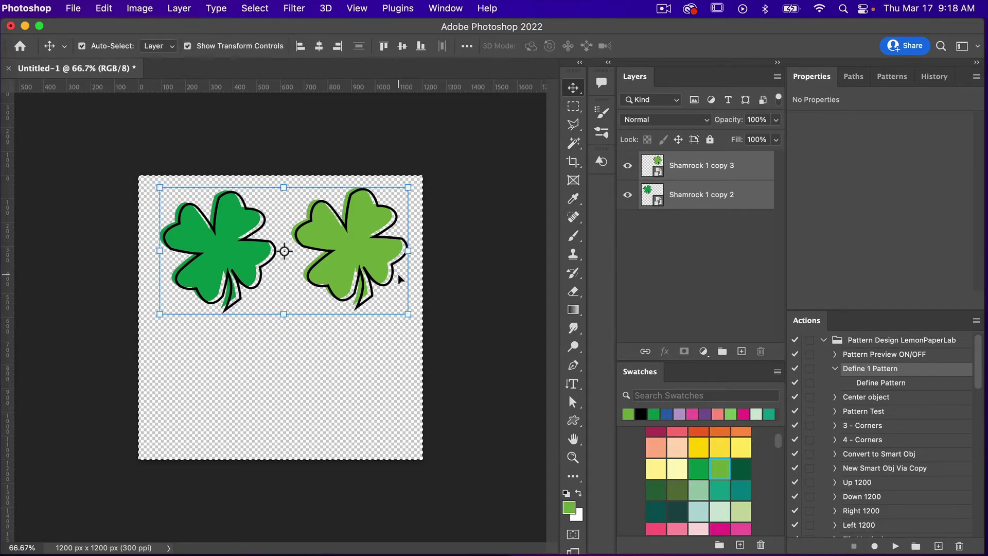
click(319, 46)
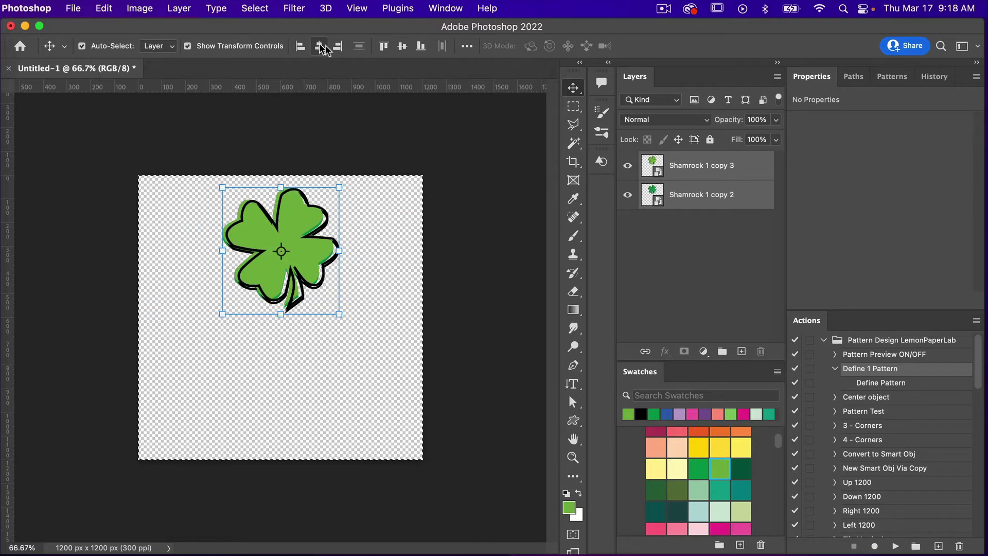
click(403, 47)
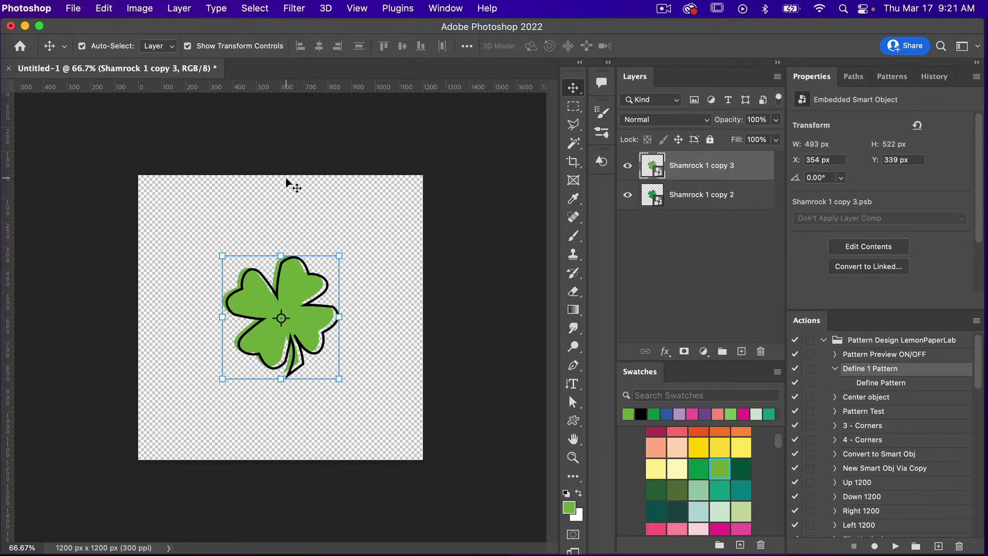
- Move the light green shamrock to Y 0 so it straddles the top edge
key(super+t)
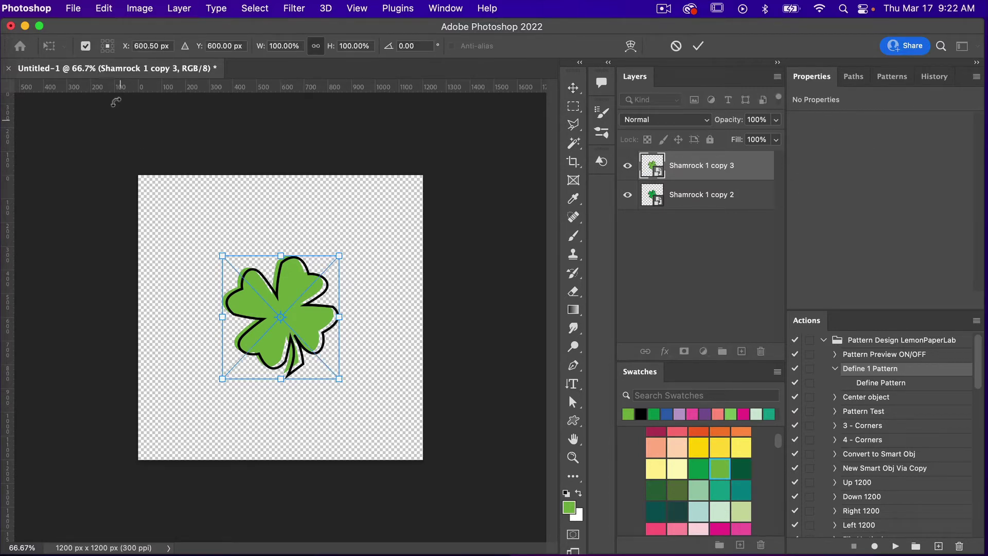
click(215, 46)
text(0)
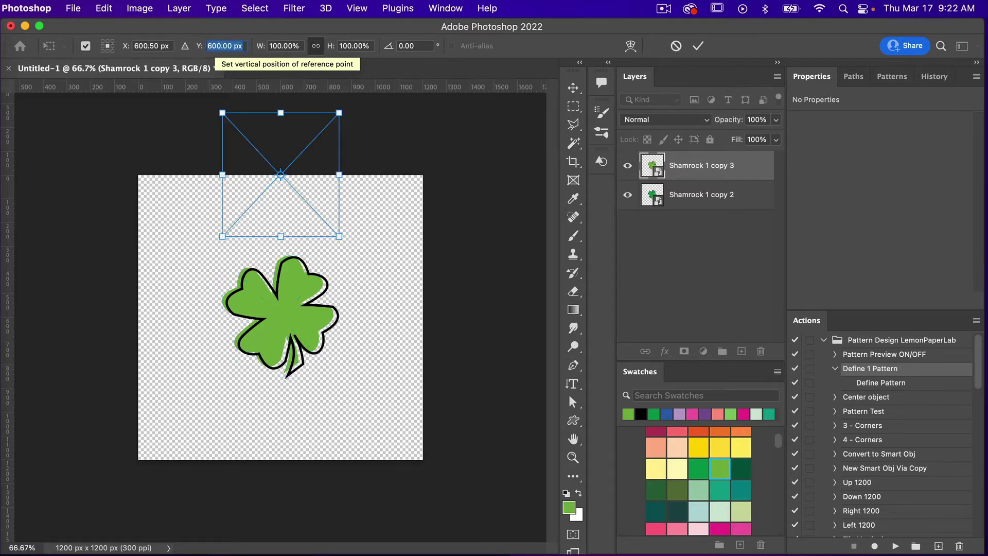
click(697, 47)
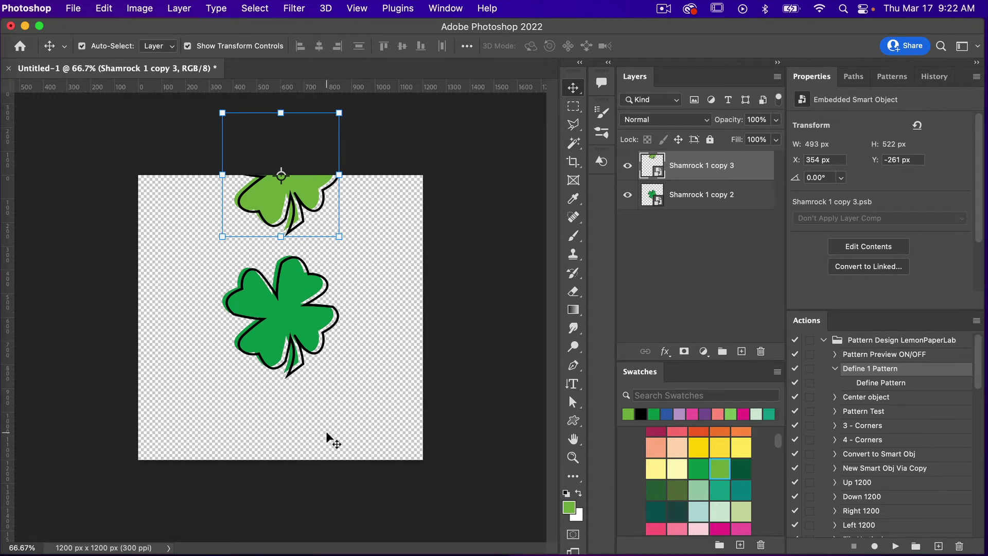
- Duplicate it to Y 1200 on the bottom edge, then reselect the top shamrock
key(super+j)
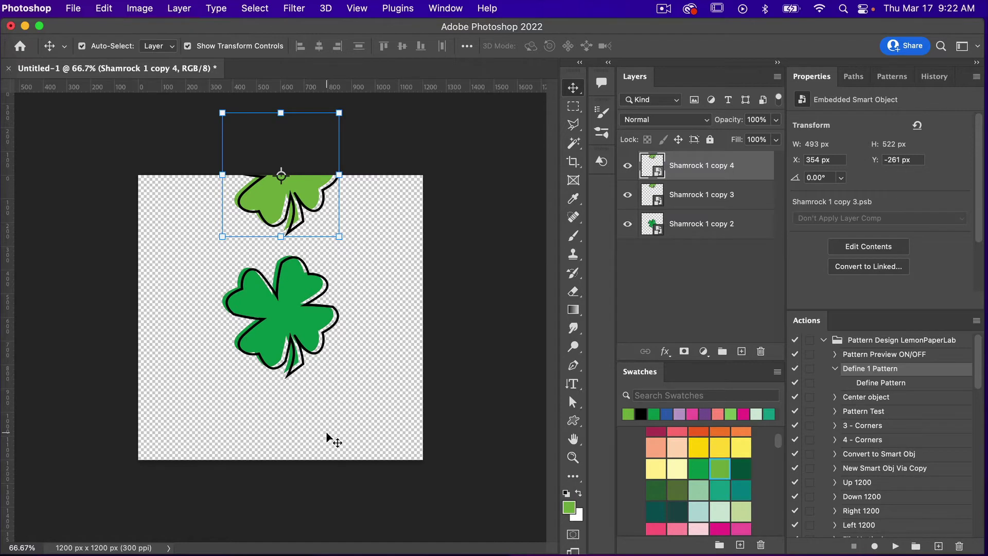
key(super+t)
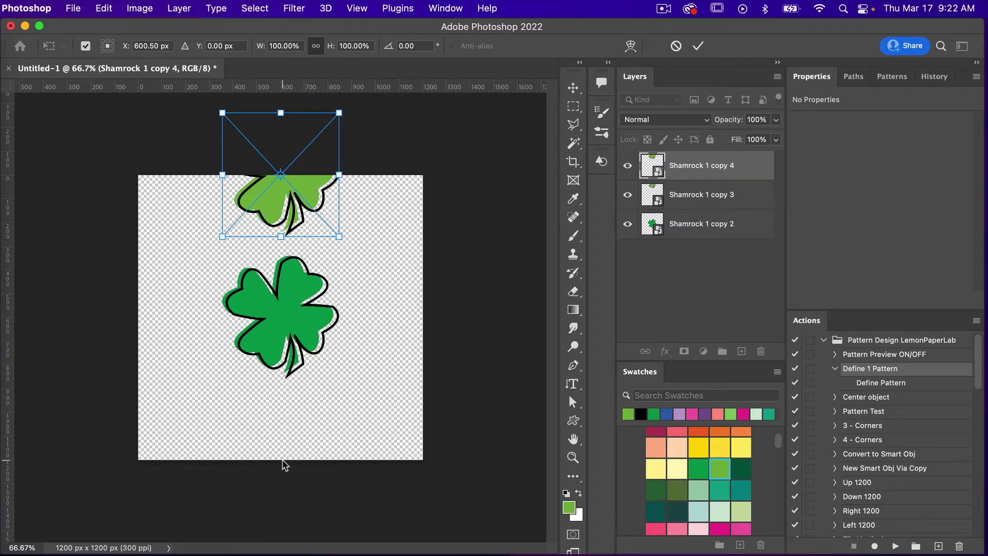
click(217, 46)
text(1200)
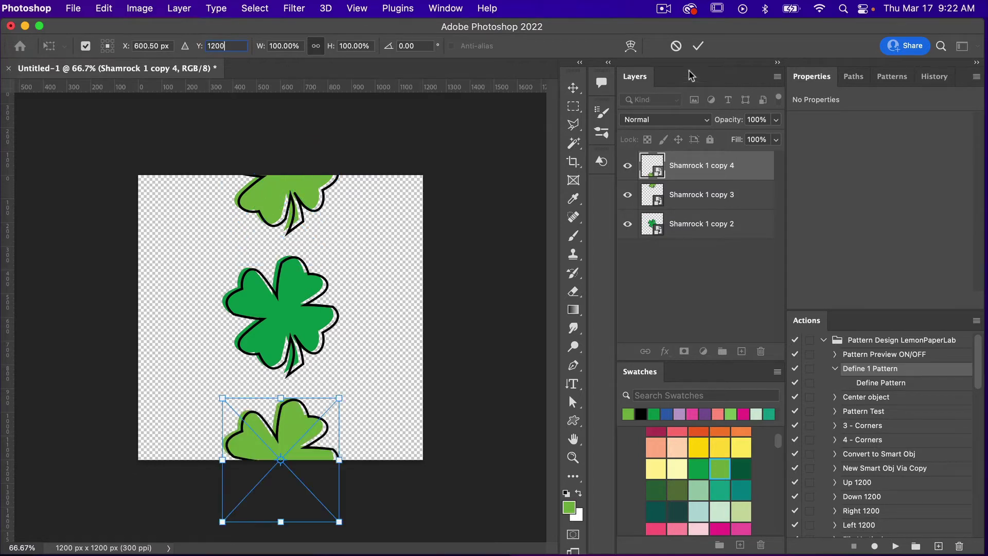
click(699, 46)
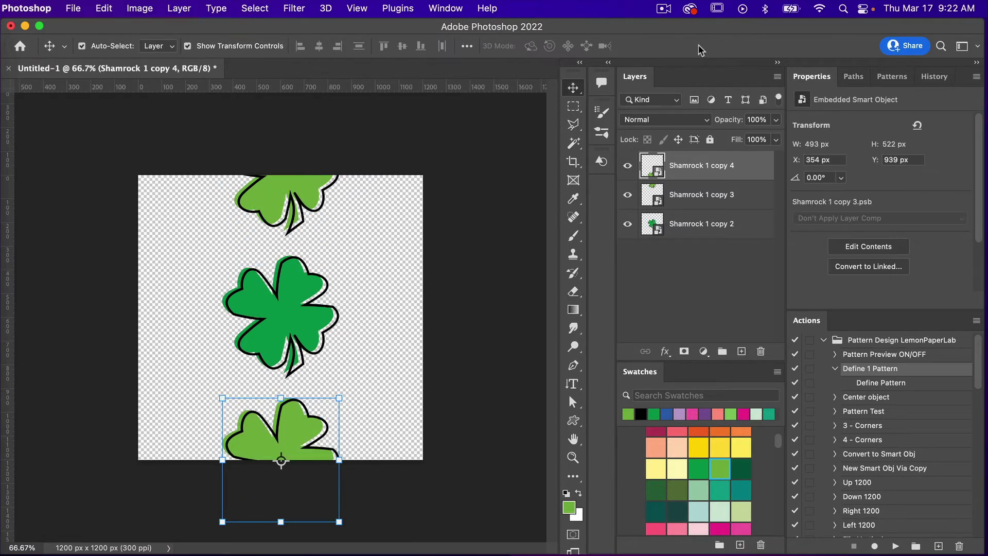
click(304, 183)
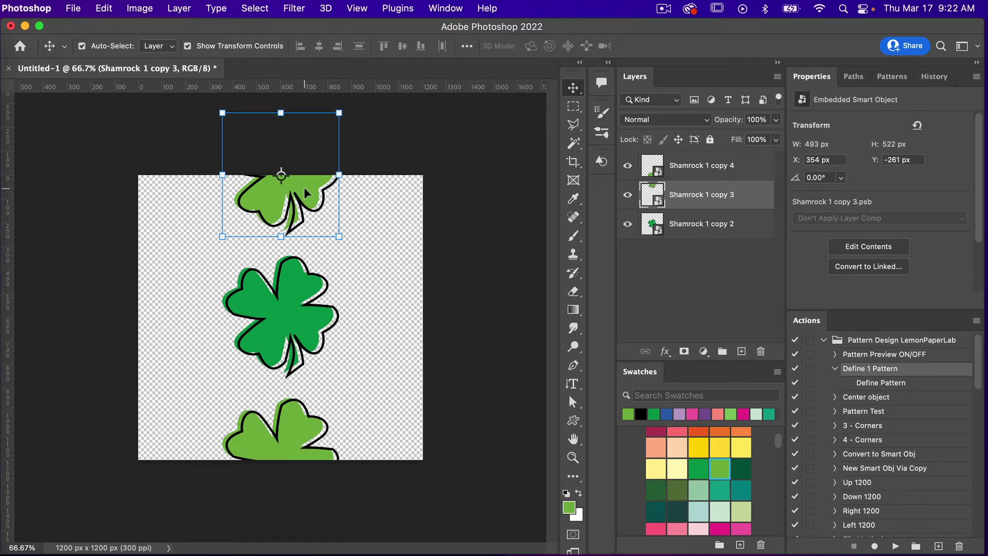
- Duplicate the top shamrock to X 0, Y 300 on the left edge
key(super+j)
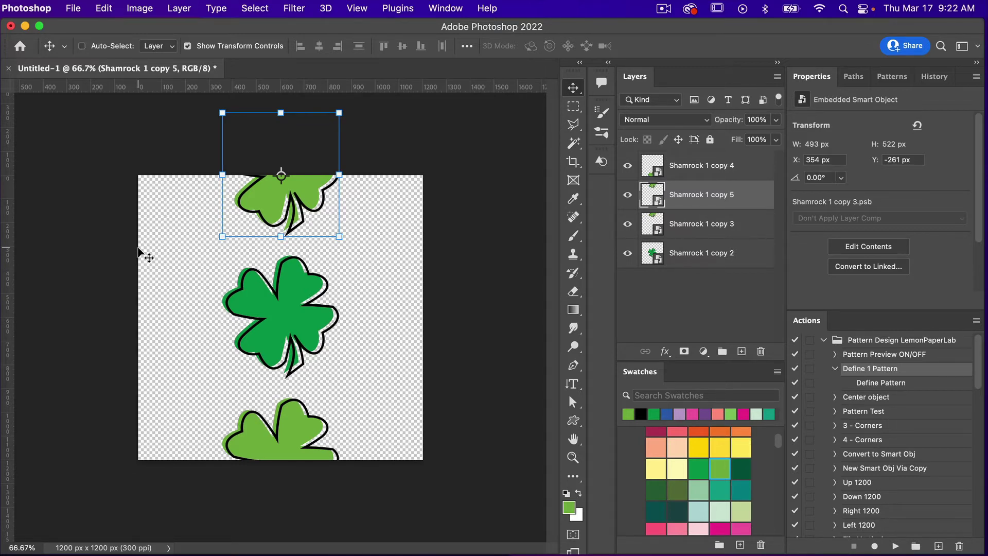
key(super+t)
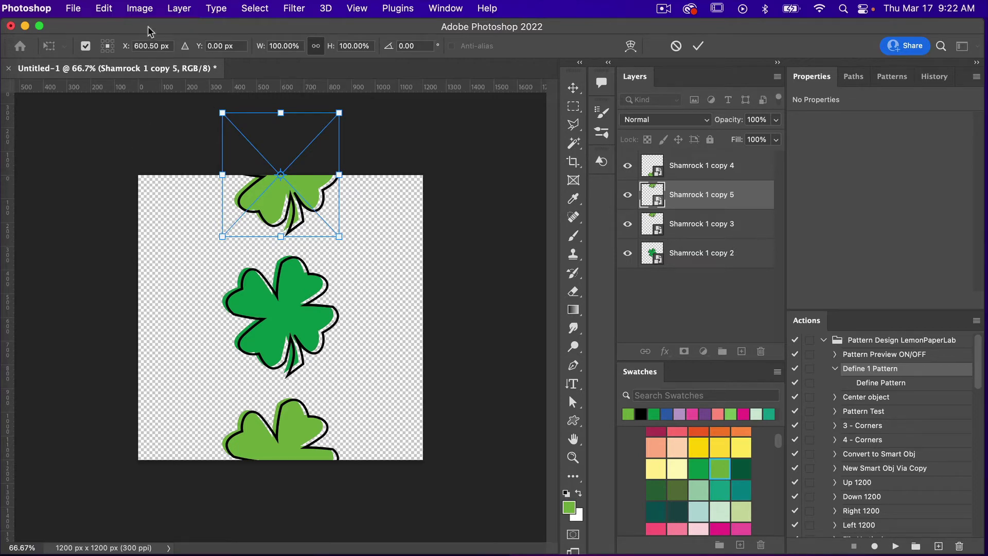
click(149, 46)
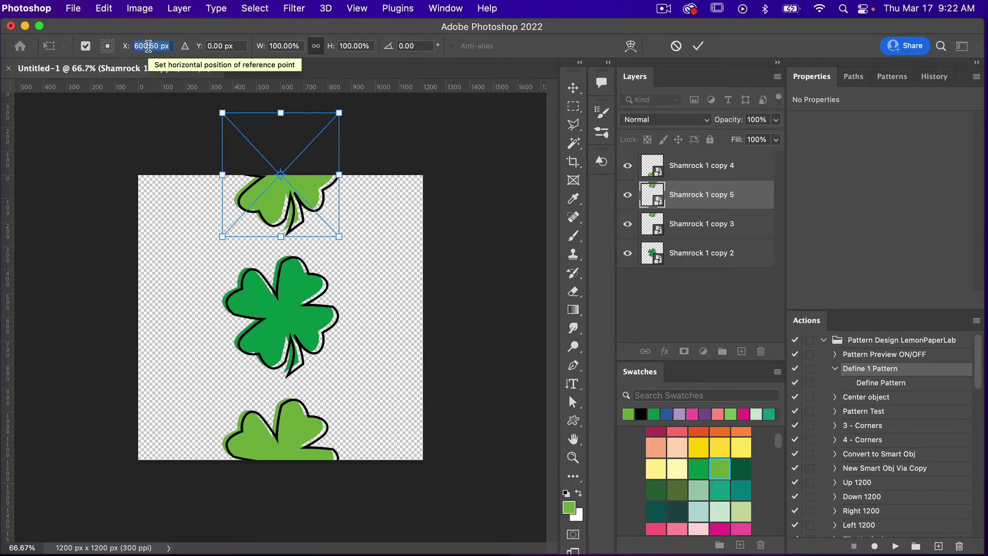
text(0)
click(216, 45)
text(300)
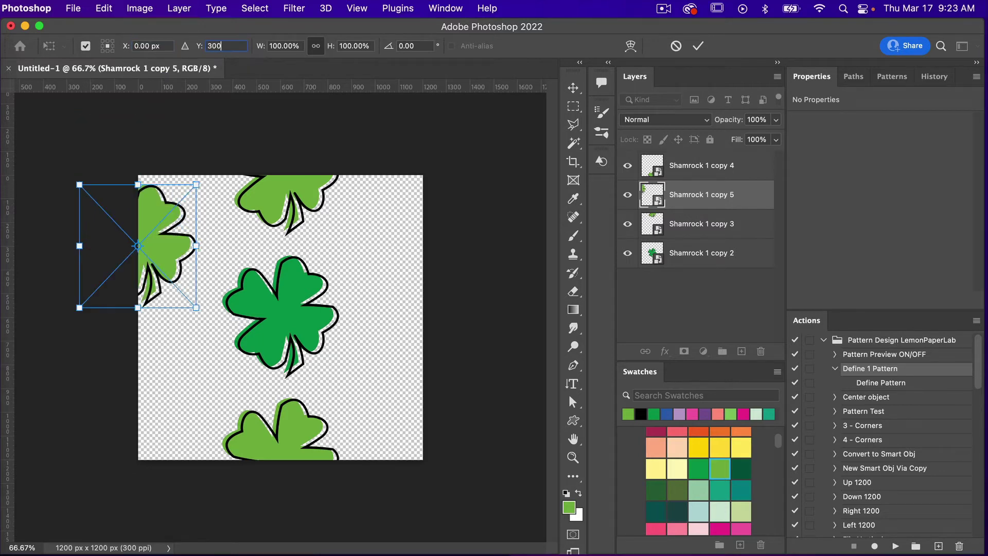
click(698, 46)
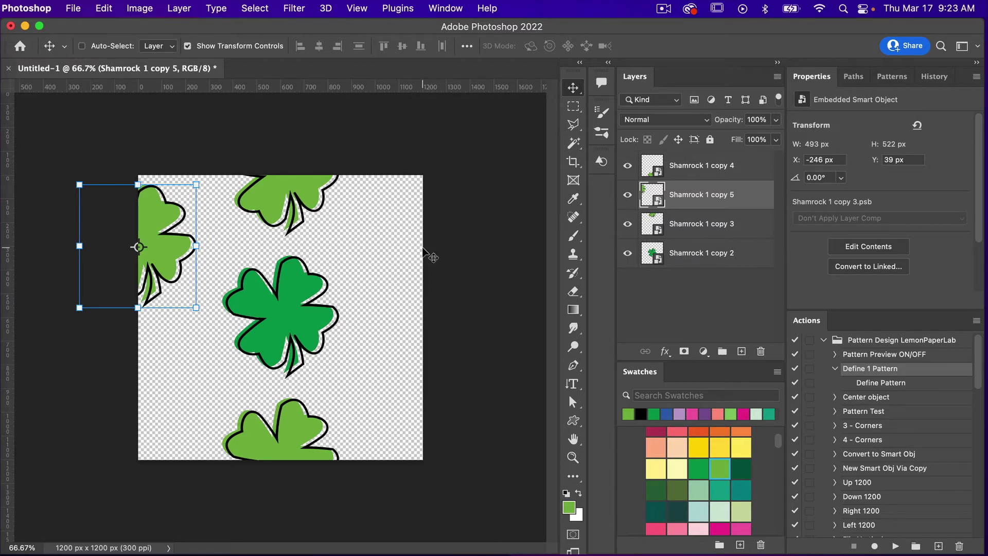
- Duplicate the left-edge shamrock to X 1200 on the right edge
key(super+j)
key(super+t)
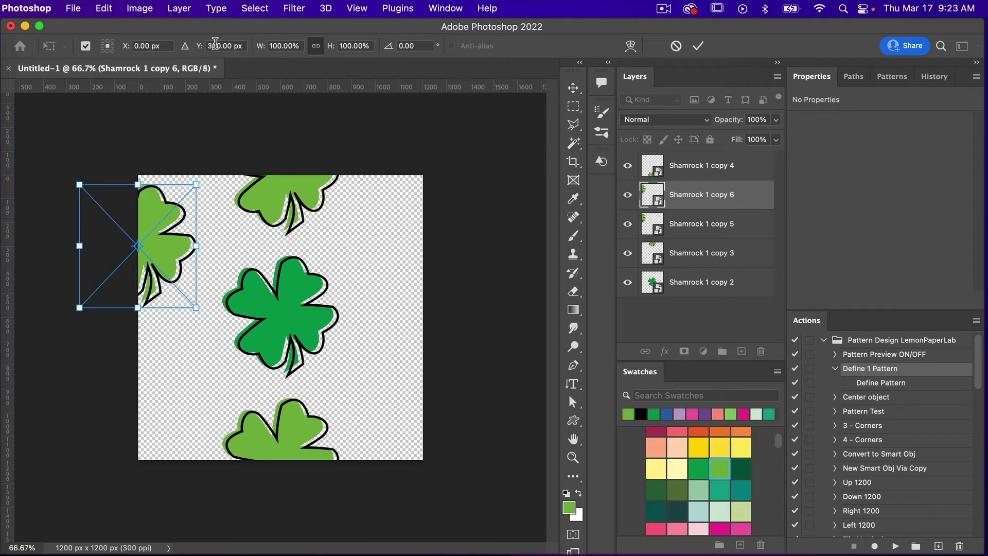
click(142, 45)
text(1200)
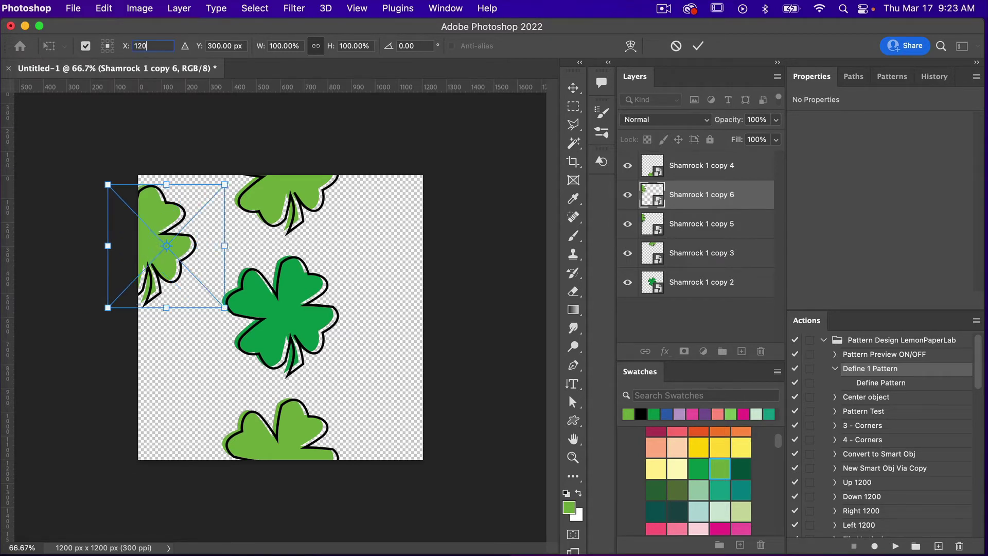
click(699, 47)
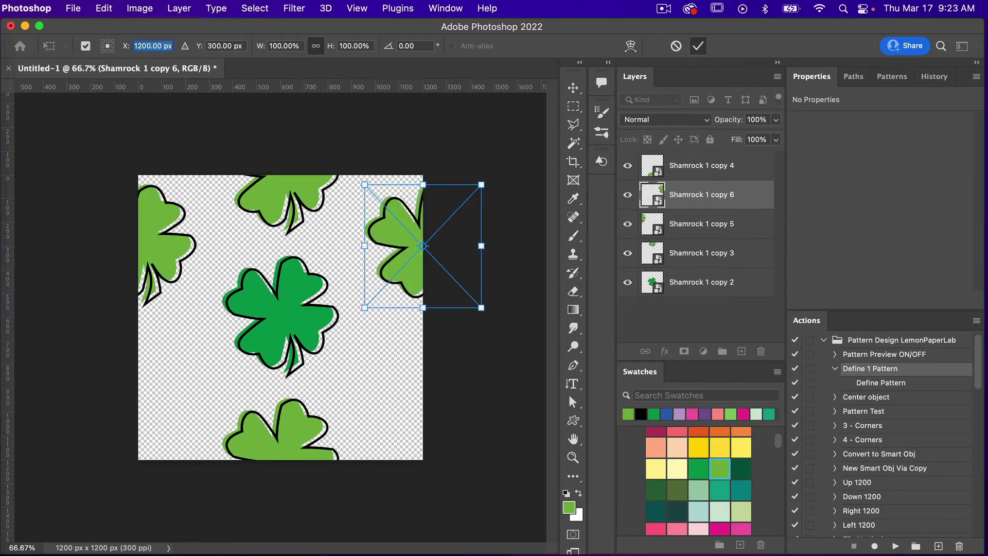
- Duplicate the dark green centre shamrock and move the copy to X 0, Y 900
click(305, 328)
key(super+j)
key(super+t)
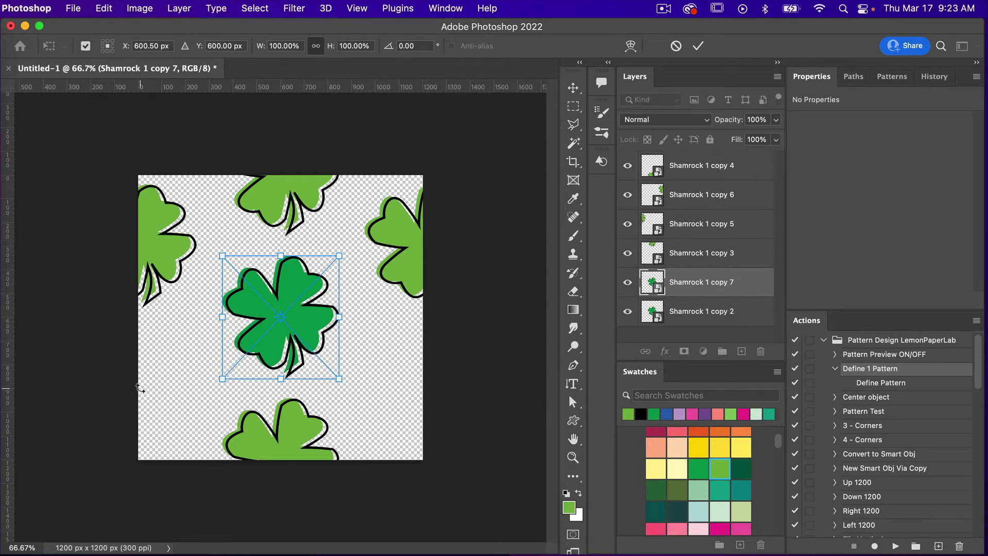
click(147, 45)
text(0)
key(Return)
click(216, 45)
text(900)
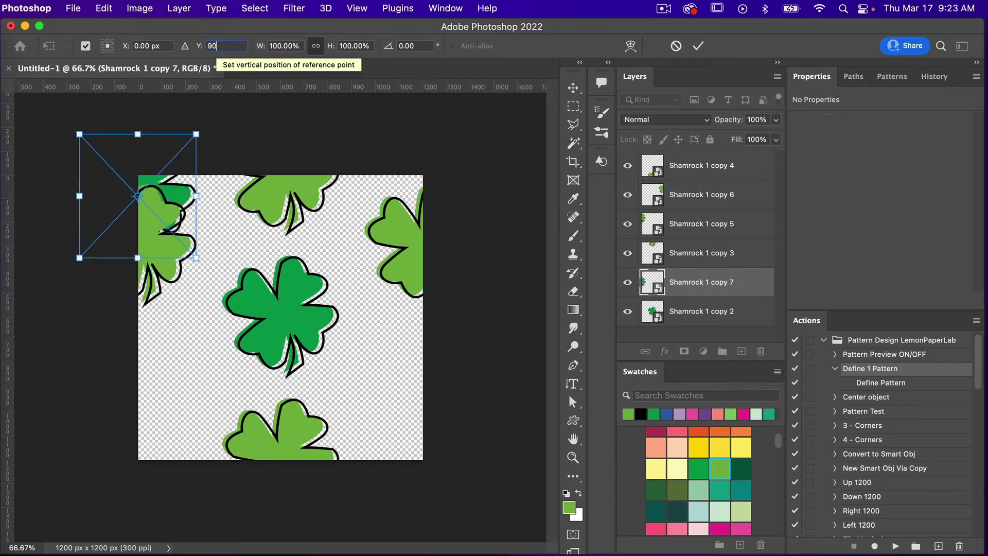
click(698, 45)
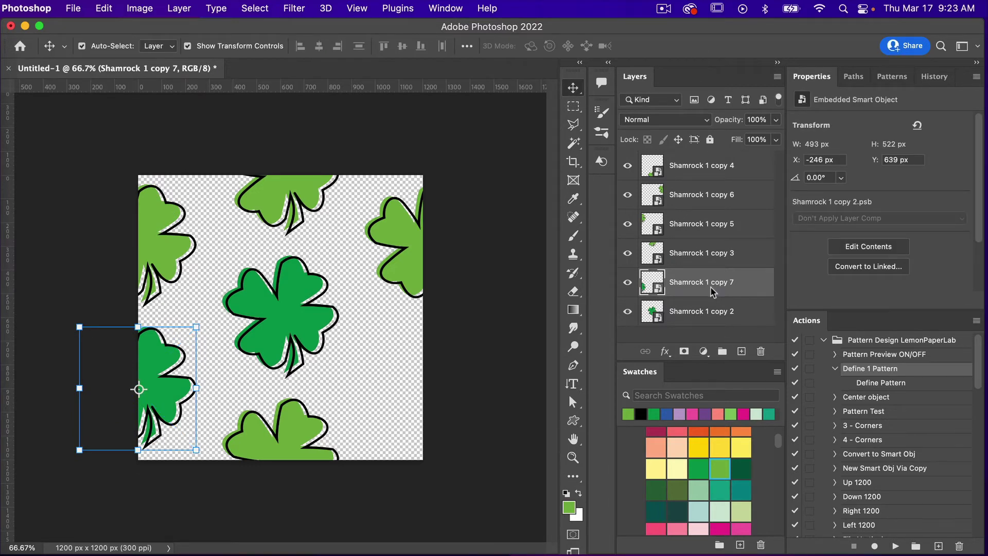
- Duplicate the edge shamrock and move the new copy to X 1200
key(super+j)
key(super+t)
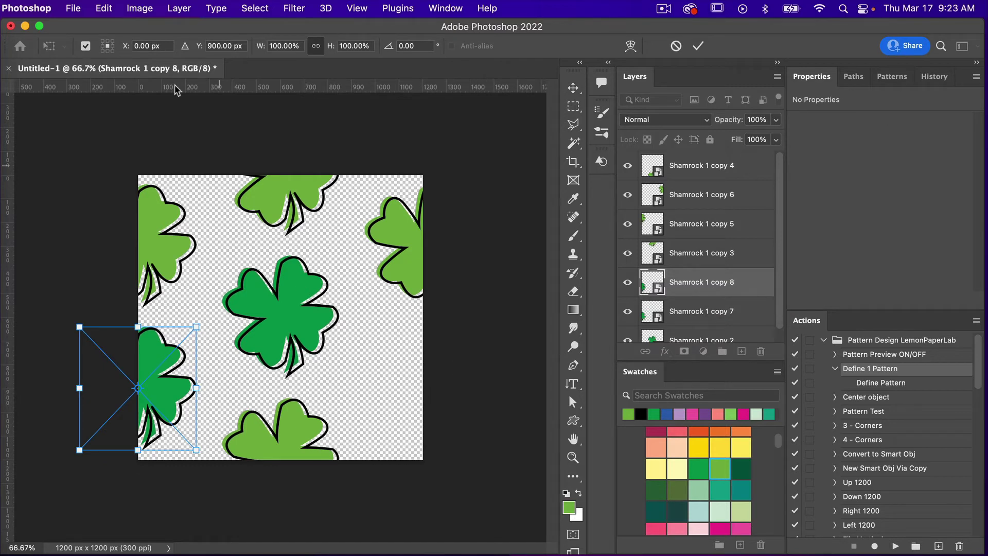
click(144, 45)
text(1200)
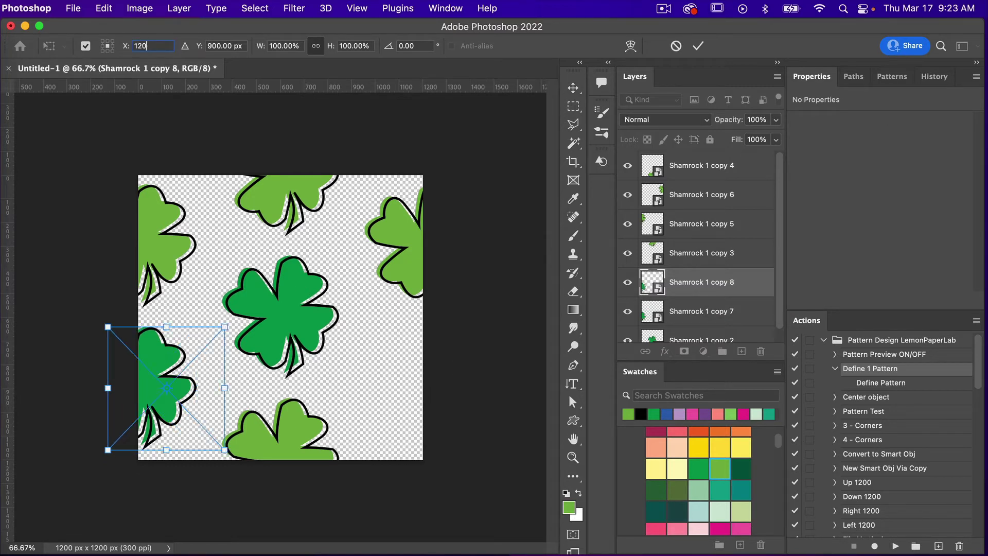
click(697, 47)
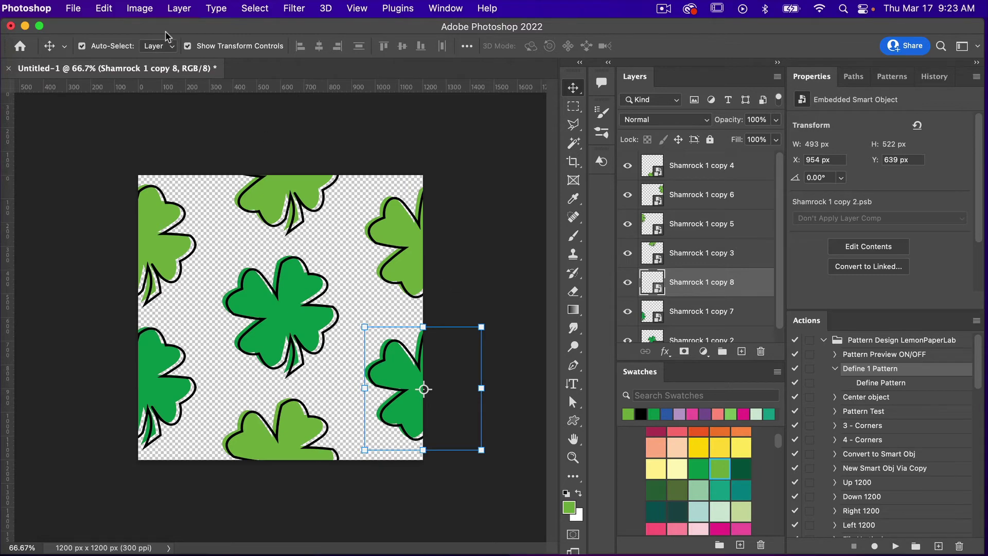
click(102, 8)
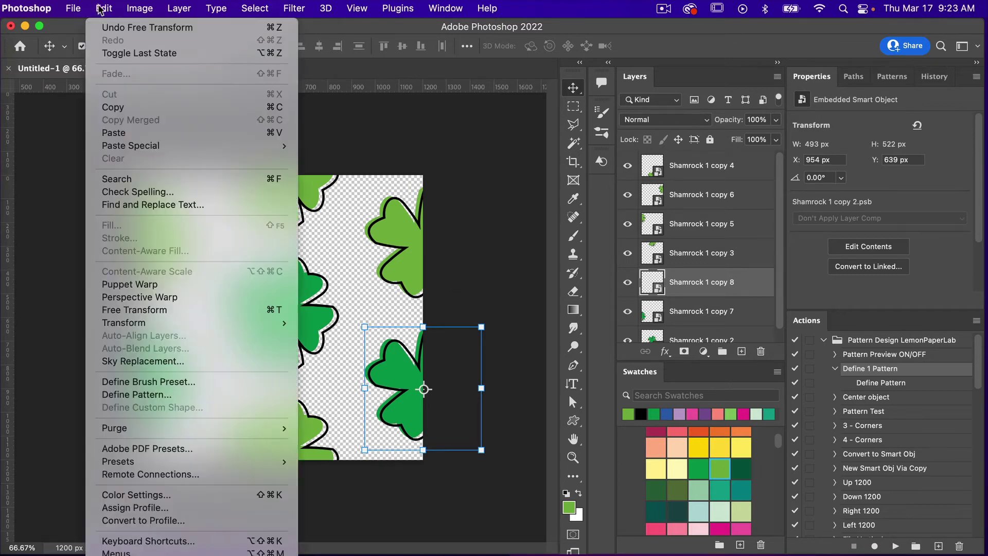
- Define the current shamrock tile as a pattern, keeping the default name Pattern 2202
click(135, 395)
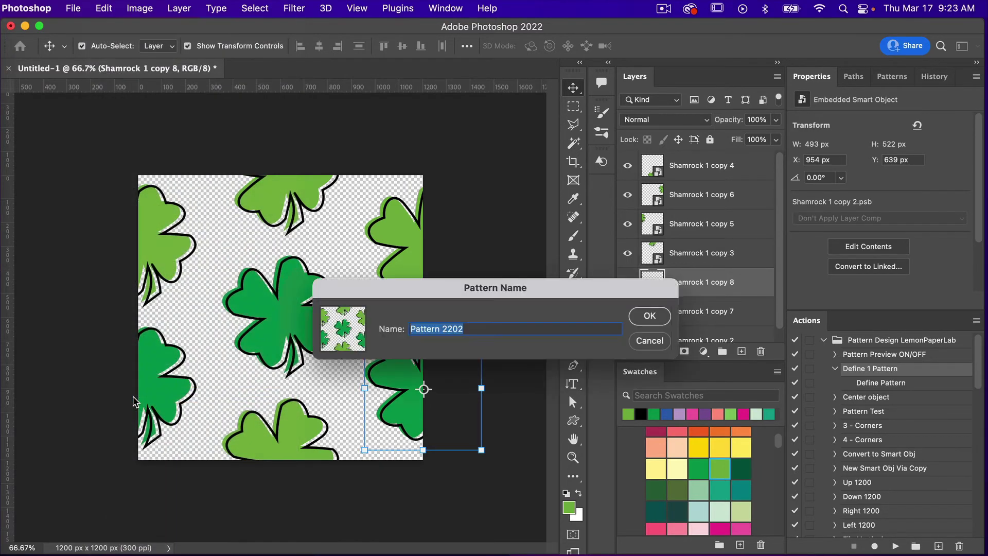
click(650, 315)
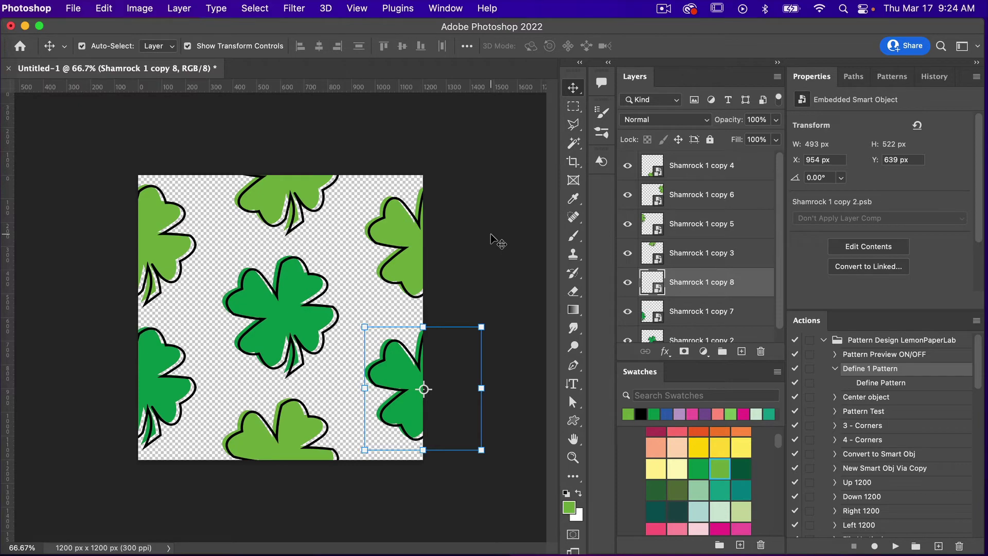
- Create a new document from the 3600 x 3600 px, 300 ppi Custom preset with Artboards
click(75, 9)
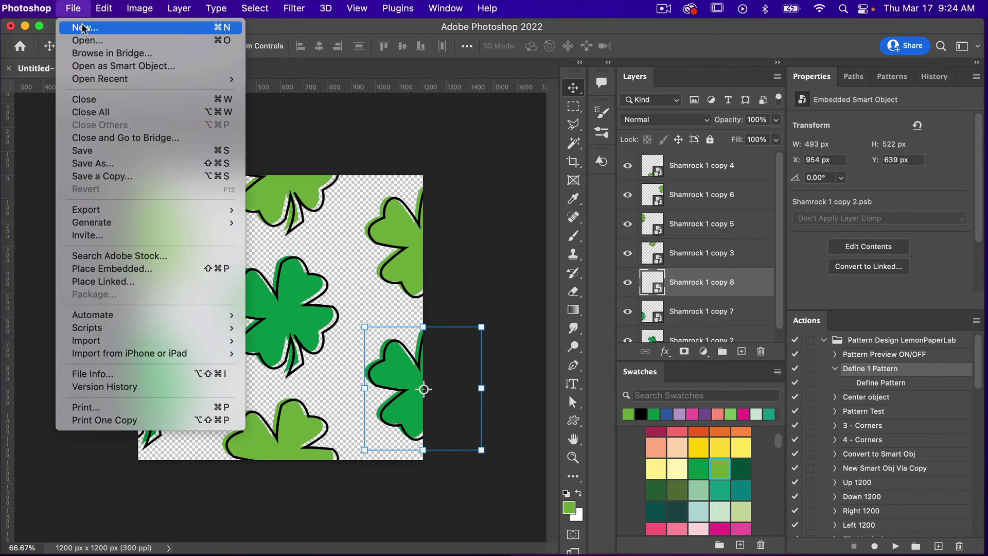
click(82, 28)
click(451, 188)
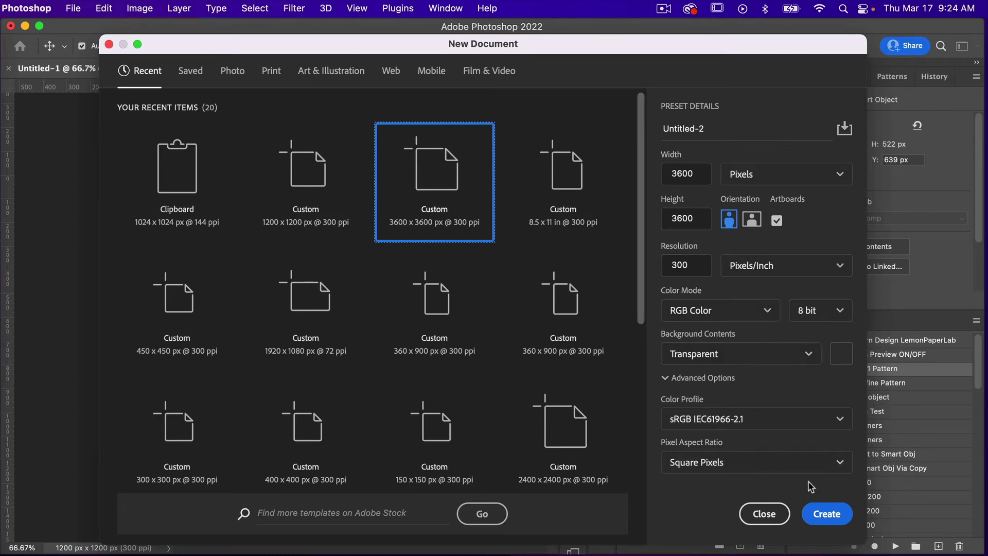
click(825, 511)
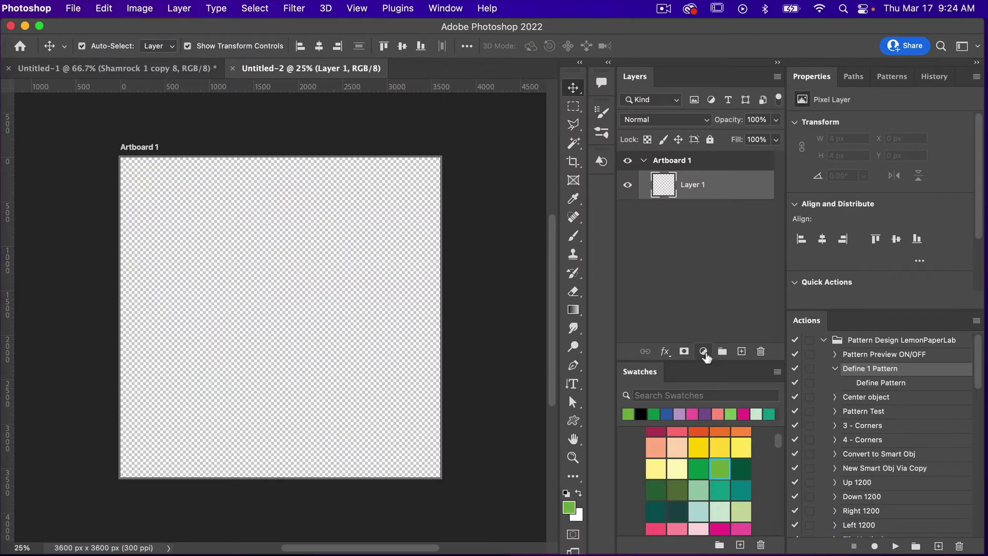
- Add a Pattern Fill layer to the artboard with default settings
click(703, 351)
click(721, 397)
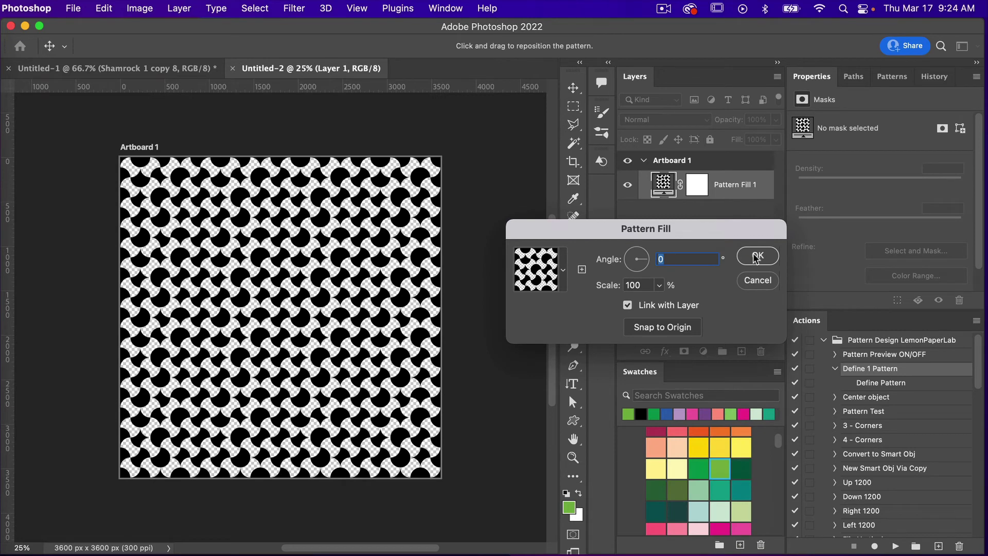
click(757, 257)
- Apply the saved shamrock pattern to the fill from the Patterns panel
click(892, 77)
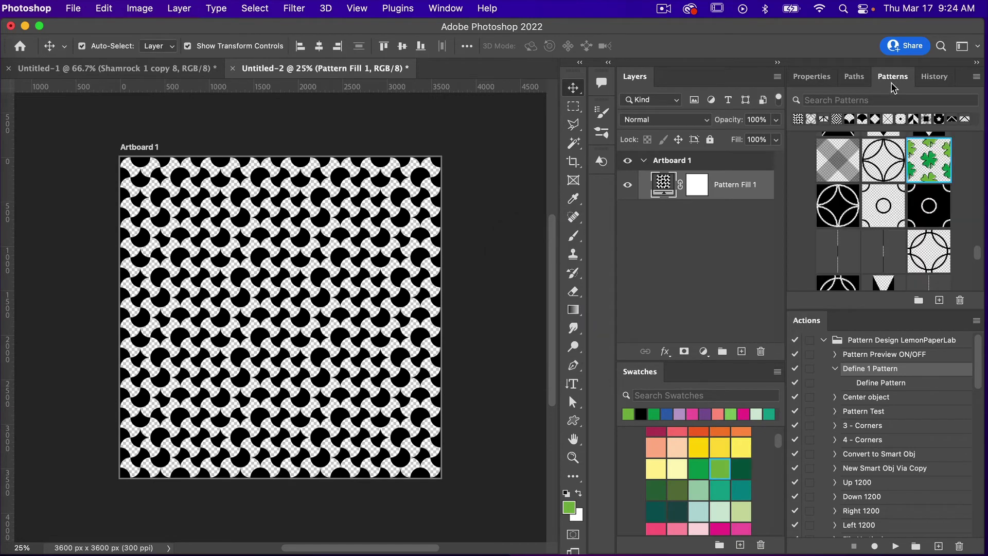
scroll(919, 179, up, 2)
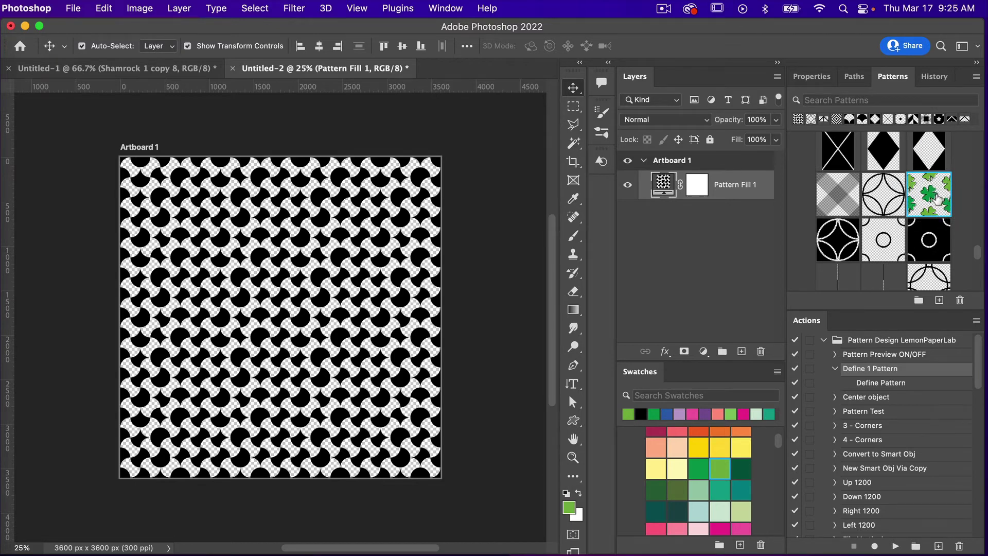
click(446, 9)
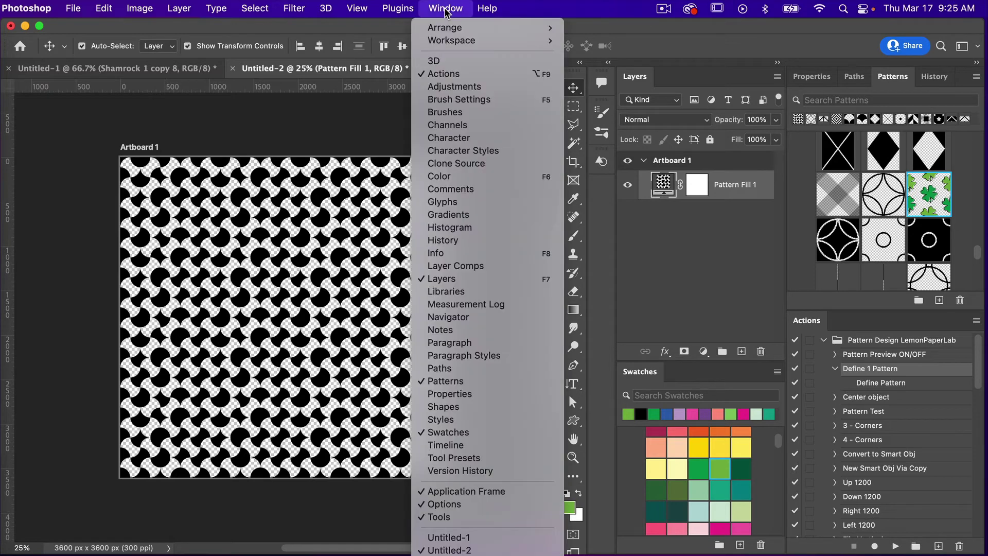
click(446, 381)
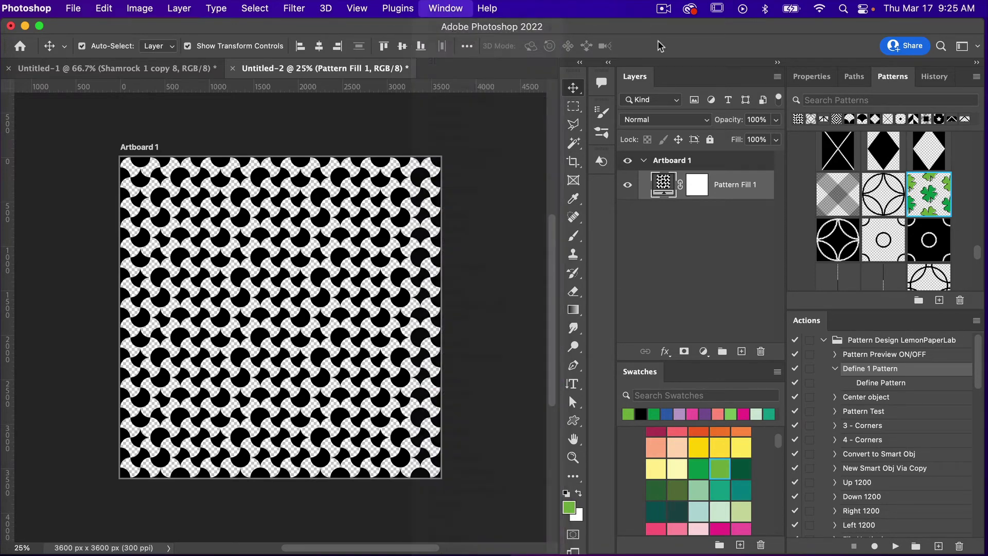
click(942, 195)
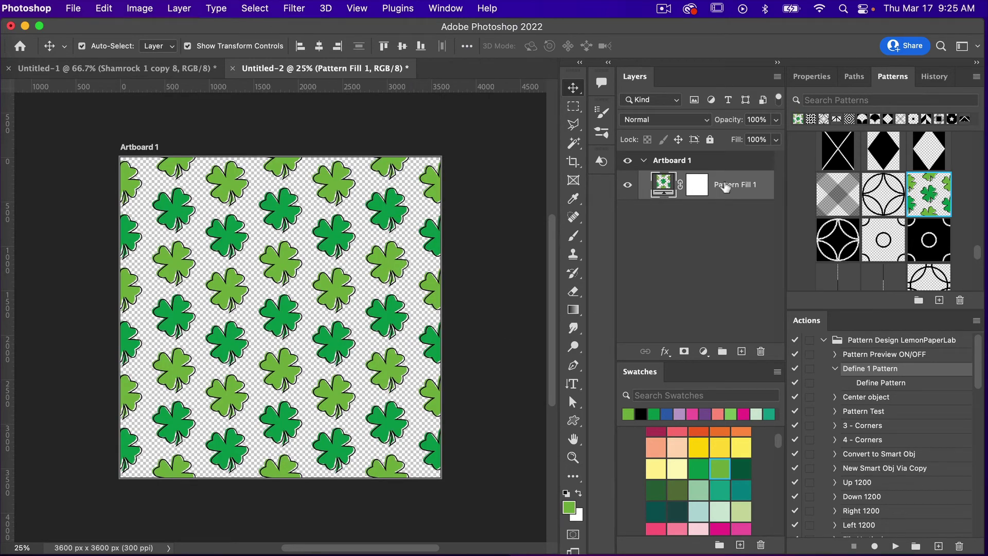
- Add a ffffff Solid Color fill layer and place it below Pattern Fill 1
click(704, 351)
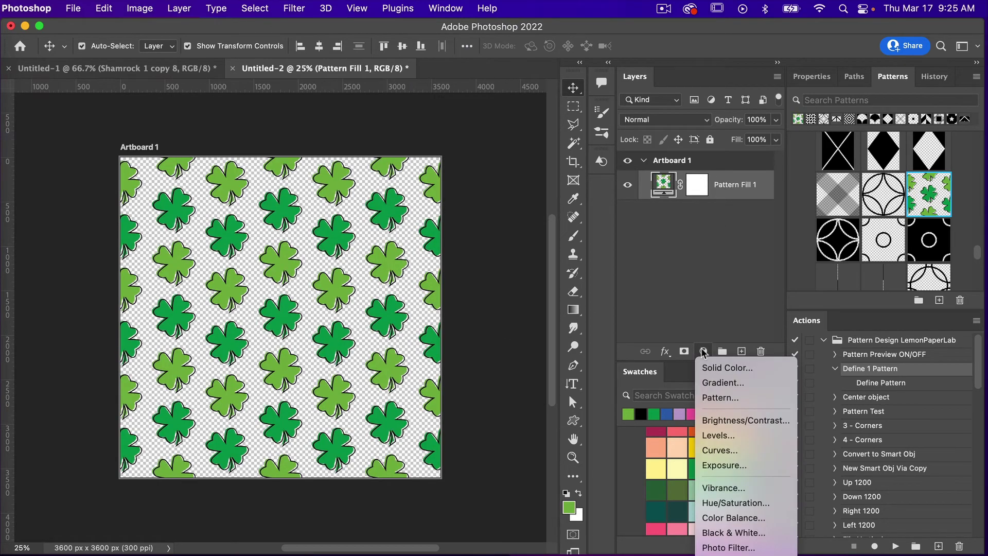
click(739, 369)
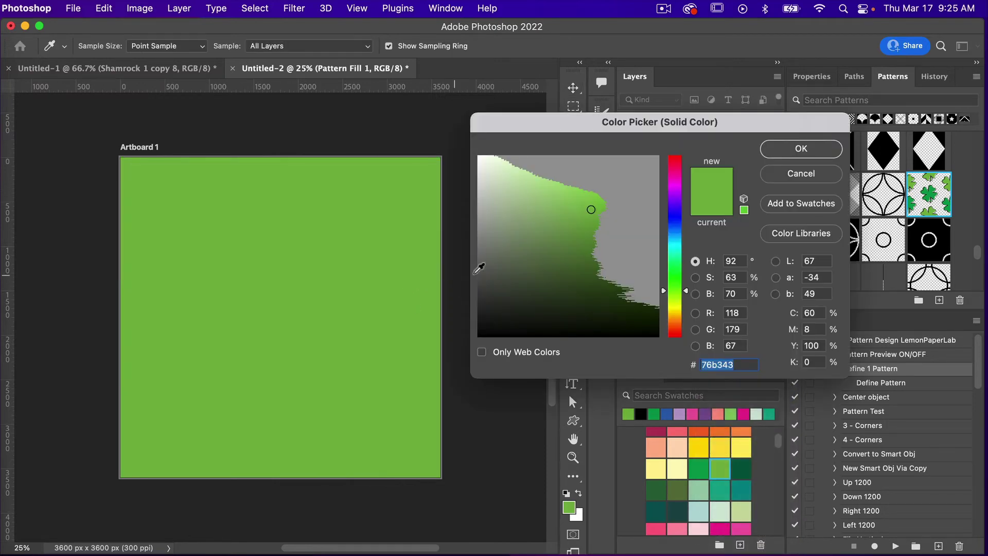
text(ffffff)
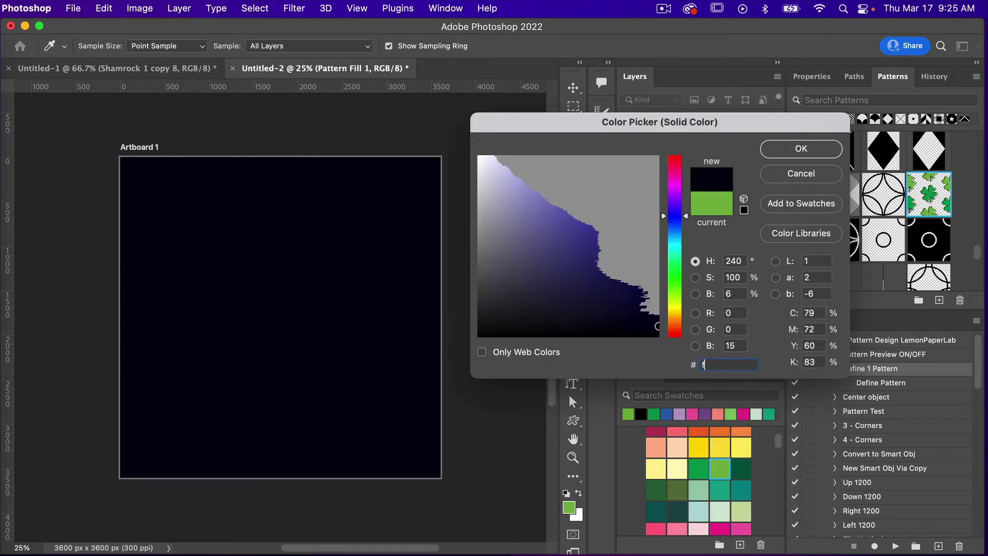
click(781, 154)
drag(717, 188, 718, 230)
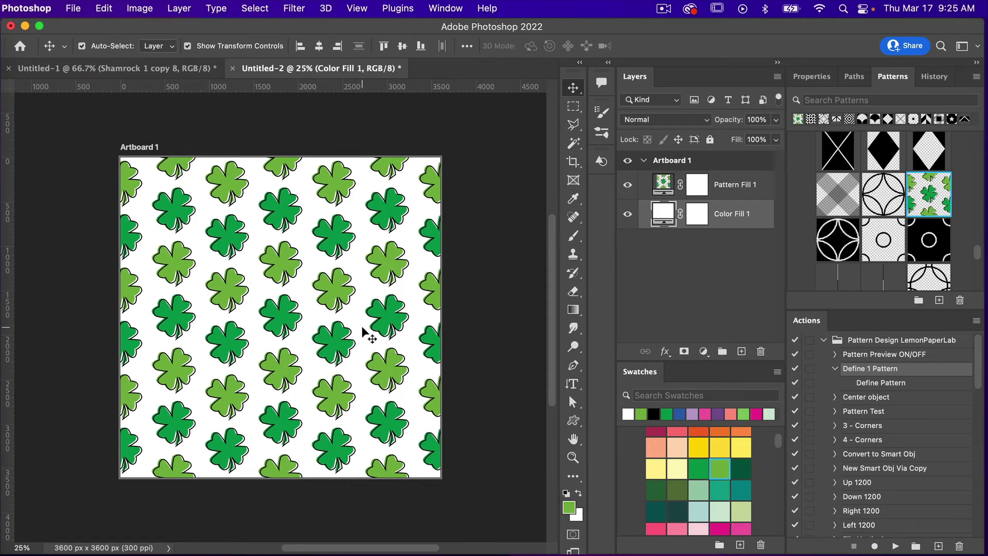
- Return to the shamrock tile document and rotate the central shamrock
click(182, 67)
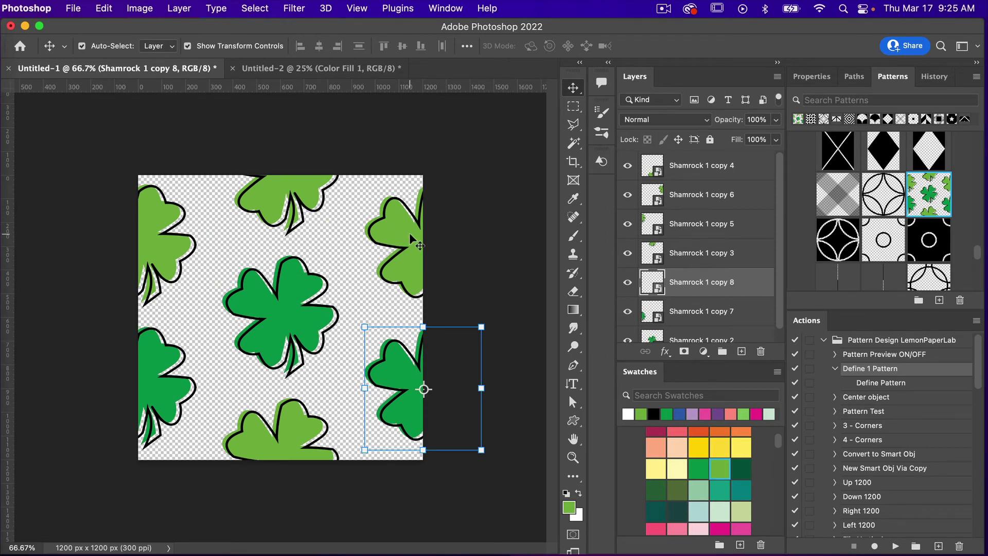
click(298, 290)
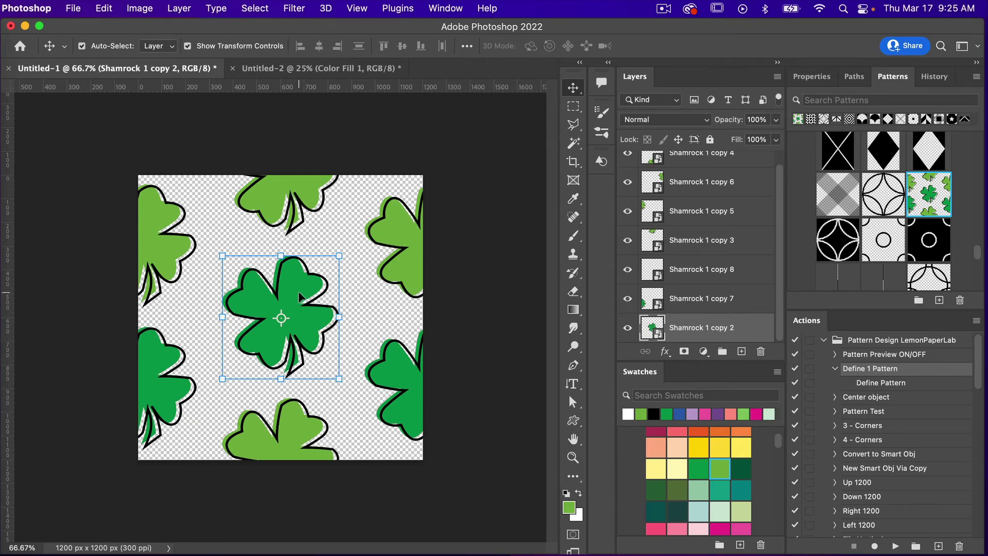
click(104, 9)
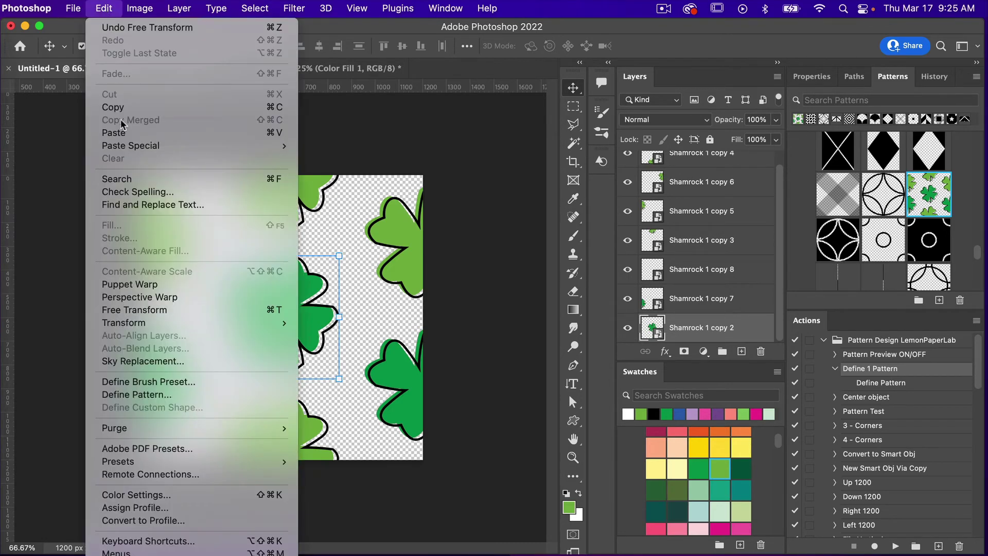
mouse_move(155, 322)
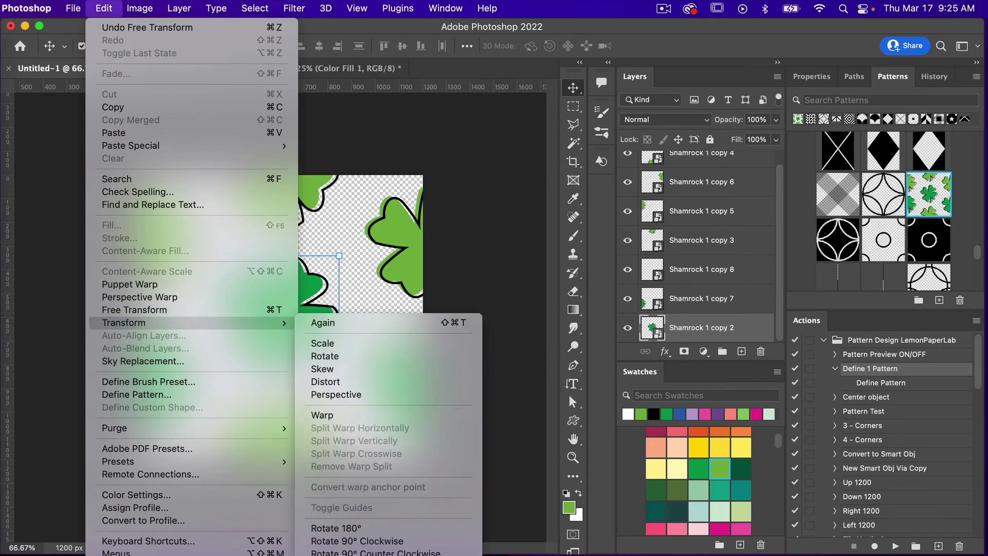
click(304, 323)
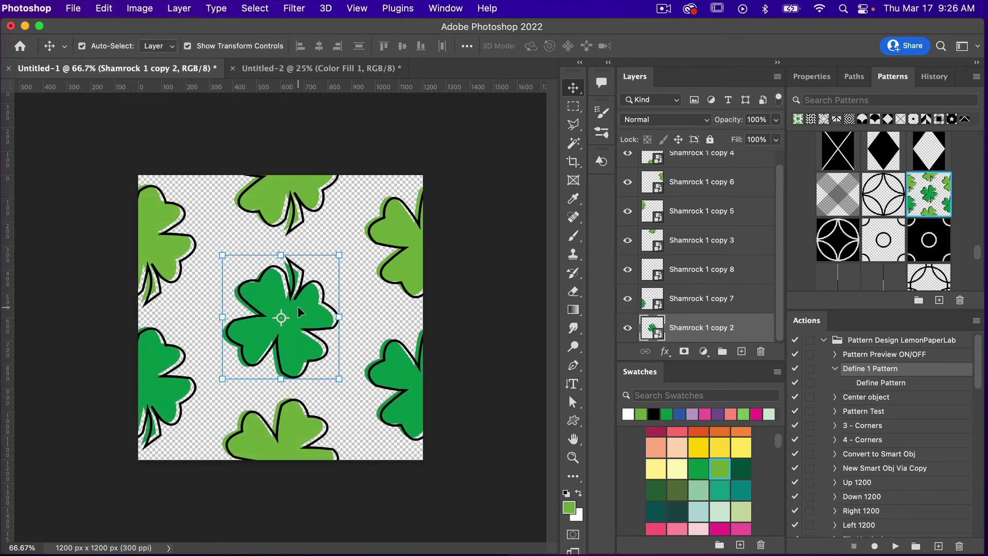
- Flip the left-edge and right-edge half shamrocks vertically, then deselect
click(163, 213)
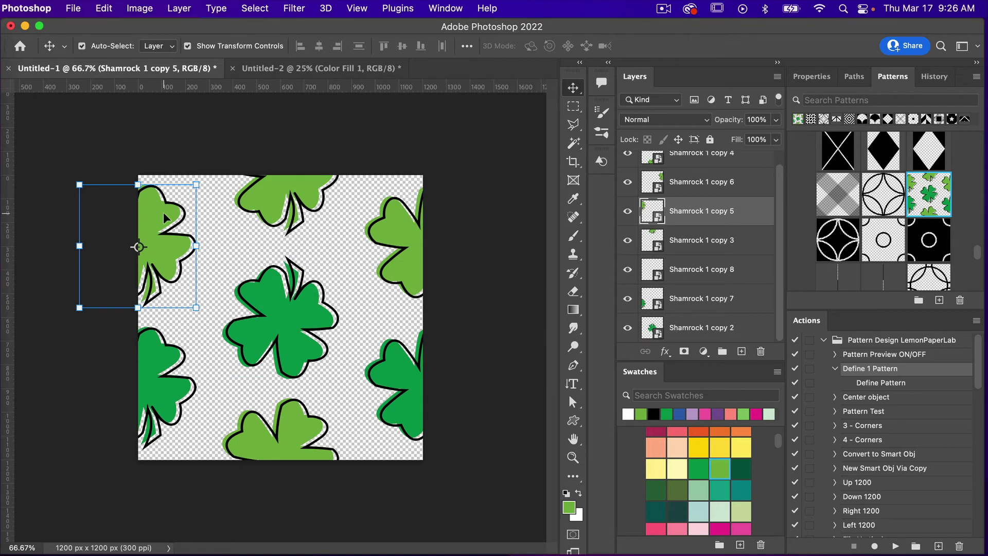
click(104, 8)
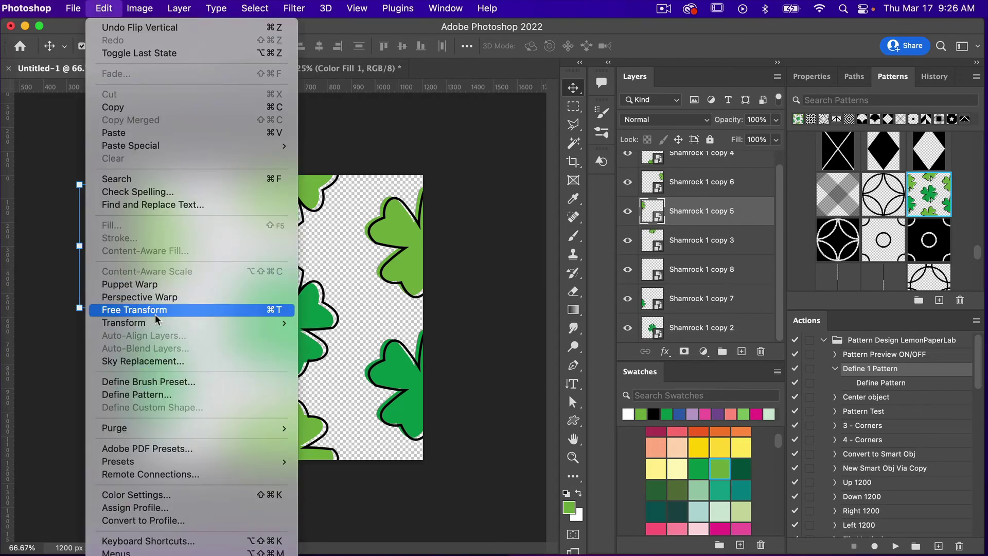
mouse_move(157, 322)
click(360, 553)
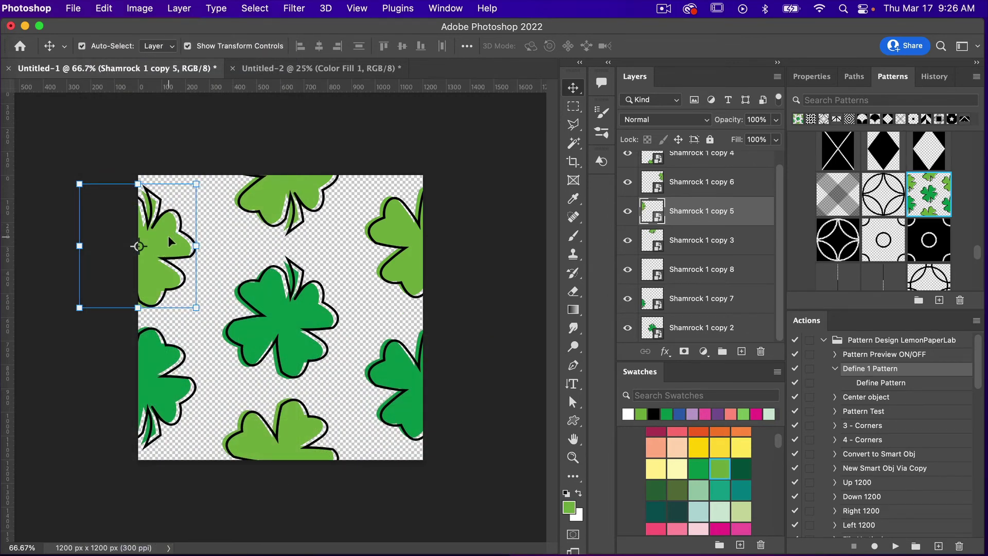
click(401, 234)
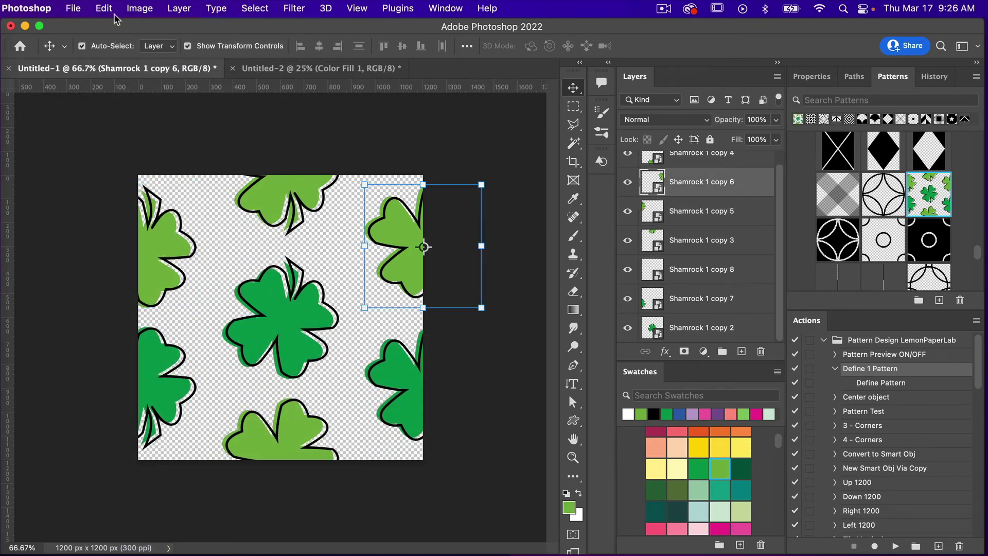
click(101, 9)
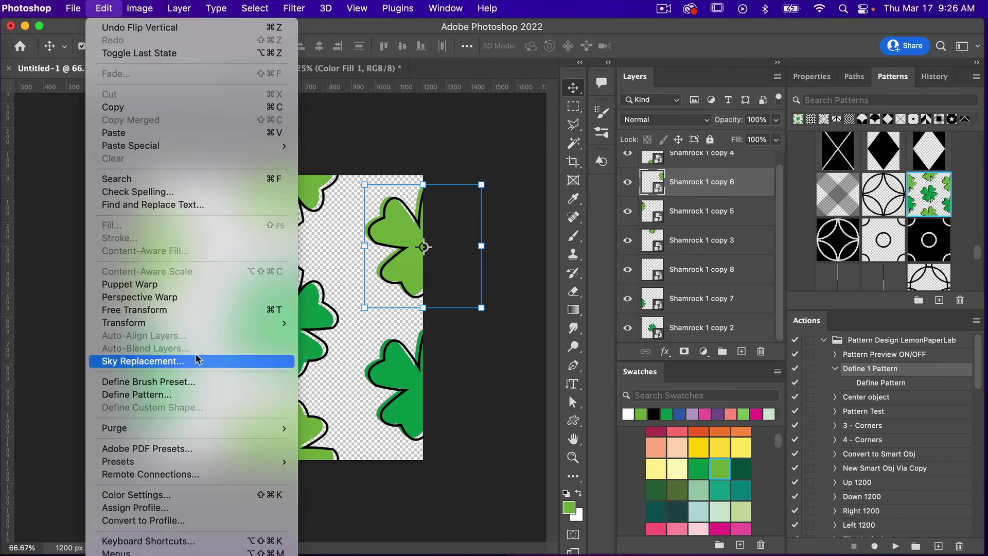
mouse_move(197, 322)
click(322, 322)
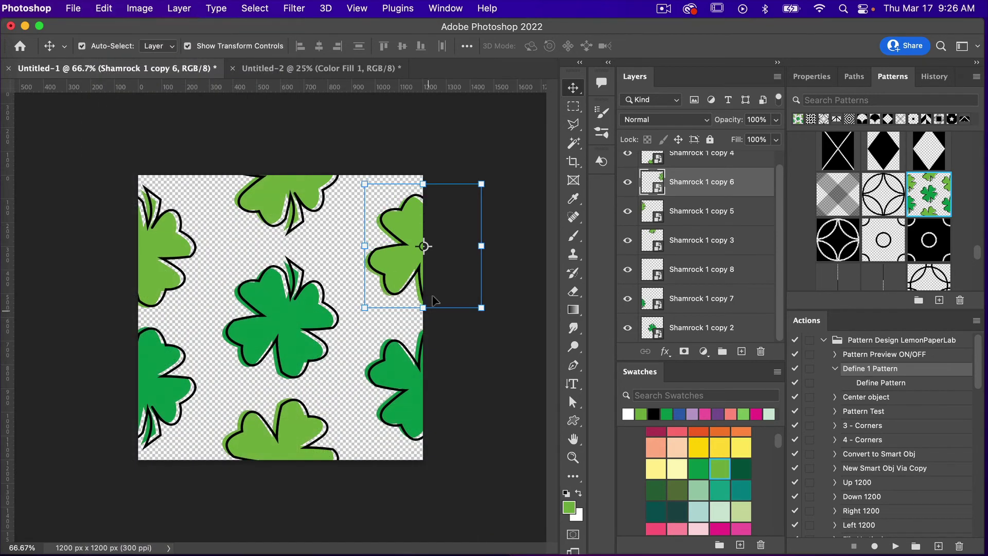
click(487, 242)
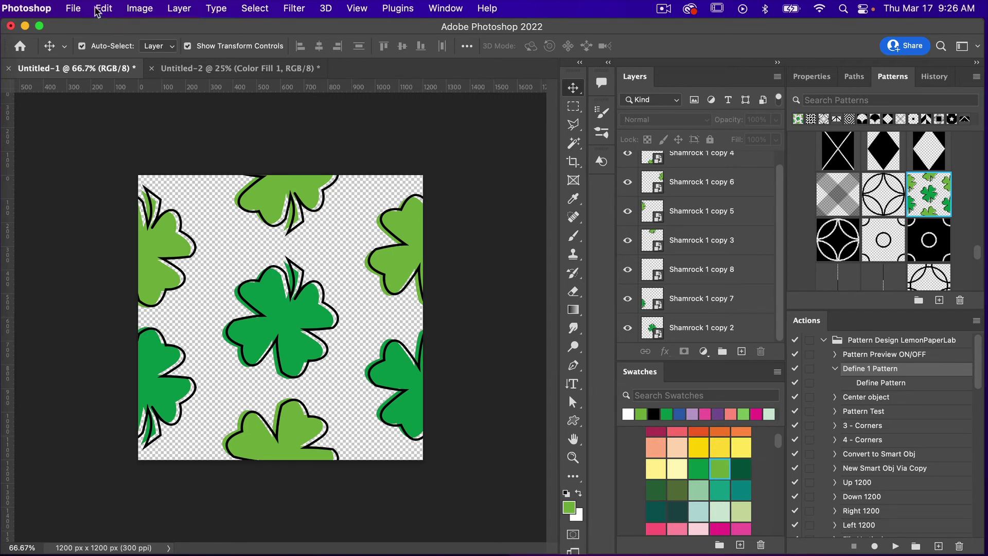
- Define the revised shamrock tile as another new pattern
click(103, 8)
click(136, 394)
click(644, 317)
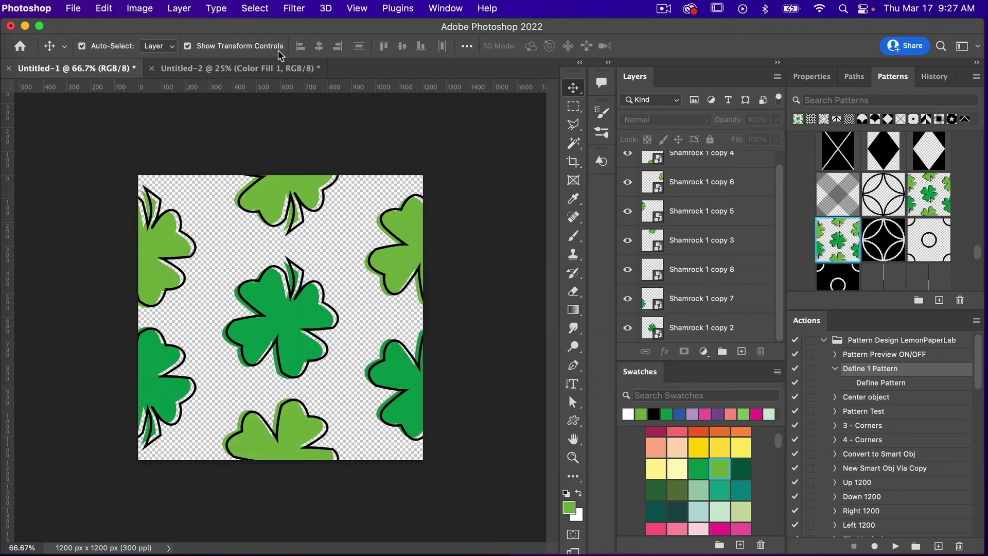
- Apply the new shamrock pattern to Pattern Fill 1 in the 3600 px artboard document
click(273, 67)
click(739, 181)
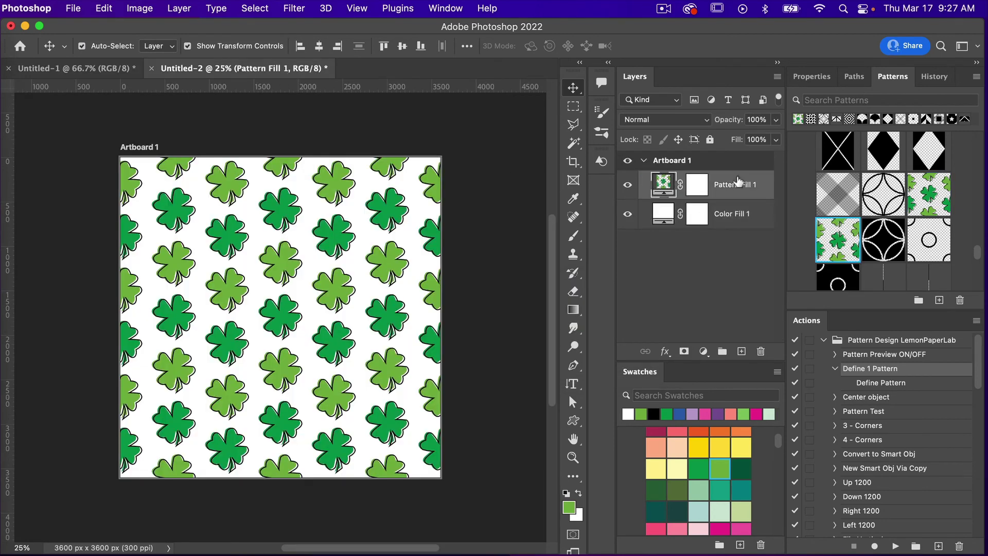
click(833, 238)
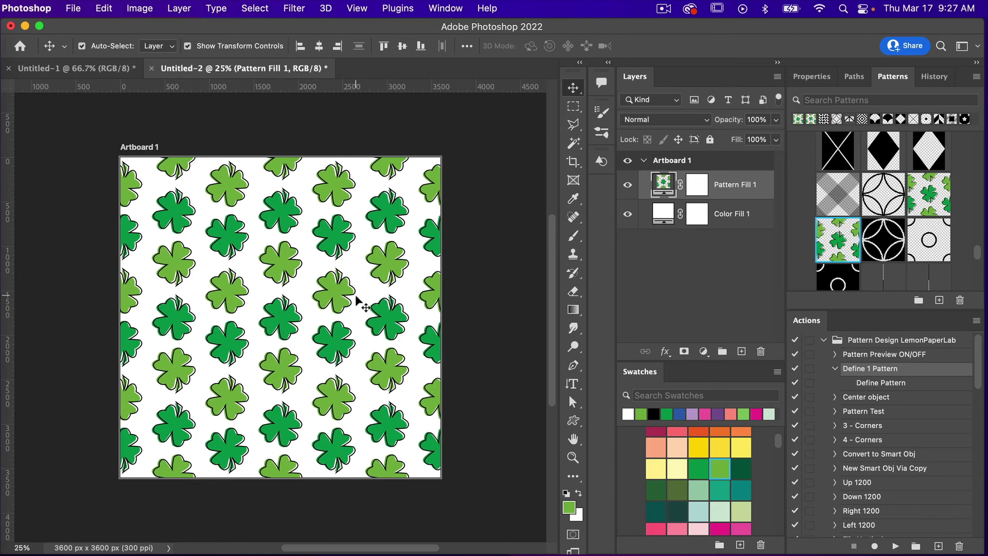
- Keep the newest shamrock pattern and set Pattern Fill 1 to 75% scale, snapped to origin
click(932, 196)
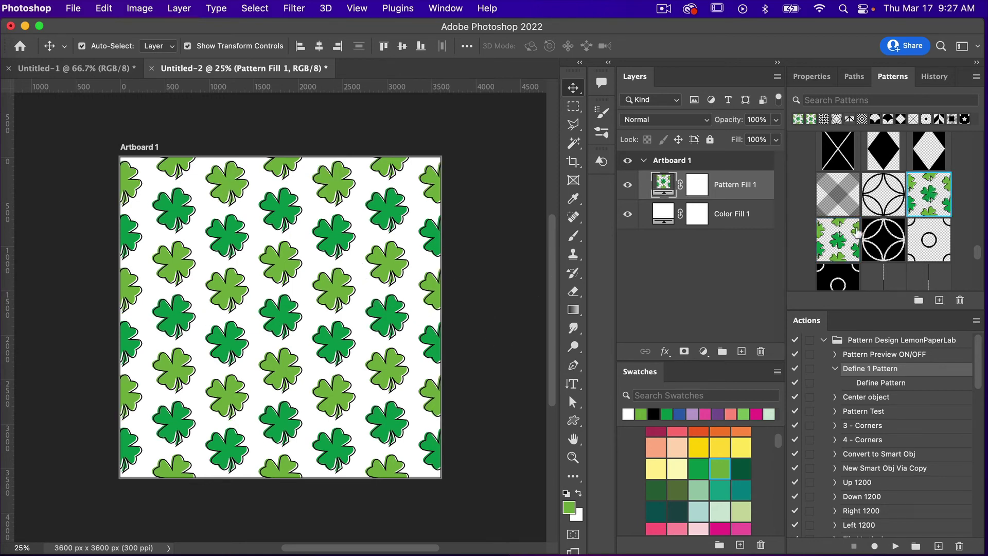
click(838, 234)
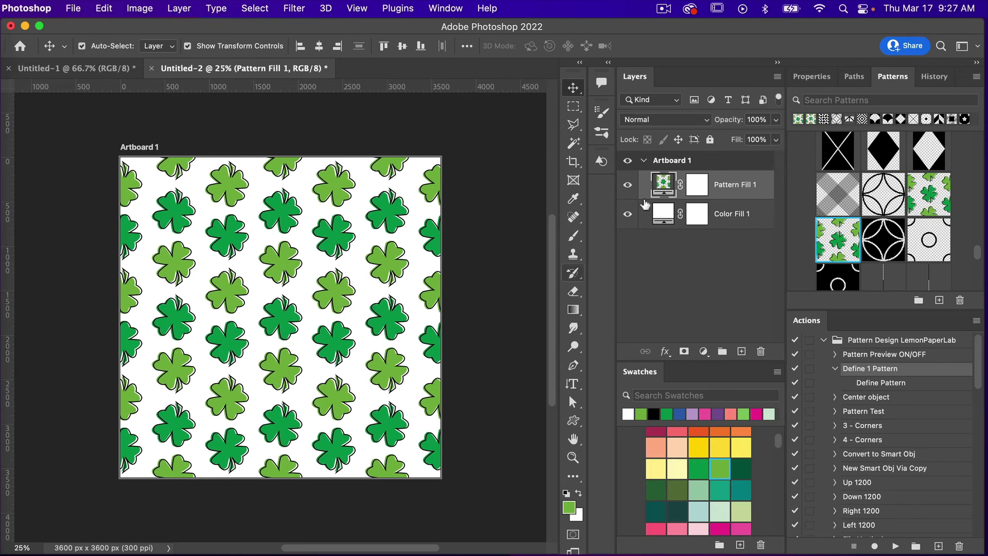
double_click(664, 191)
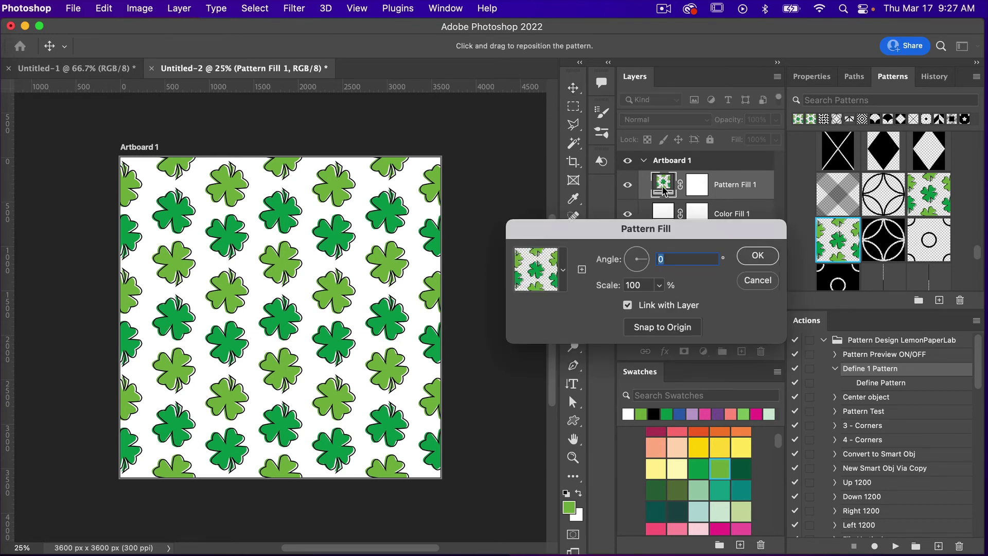
key(Tab)
text(75)
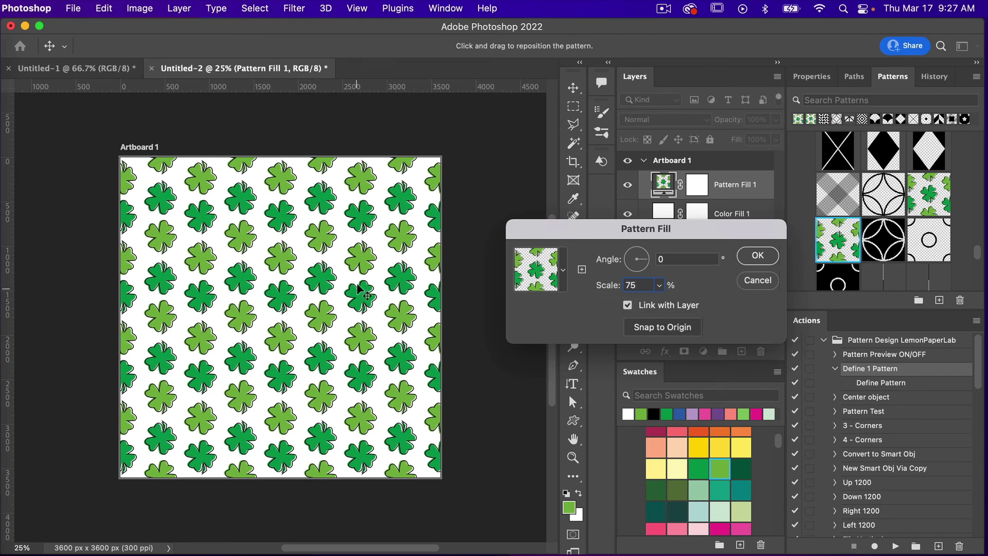
drag(360, 287, 366, 298)
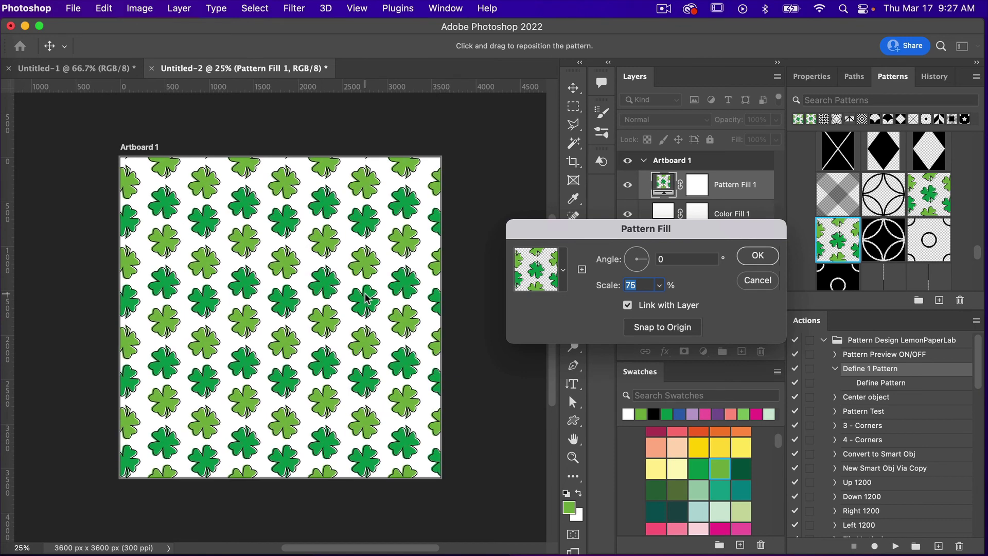
click(672, 326)
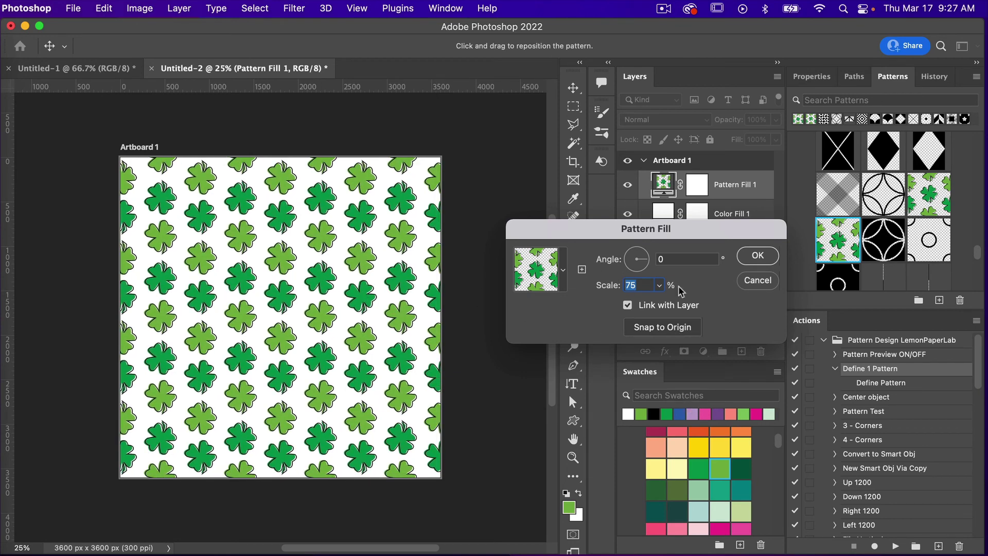
click(758, 256)
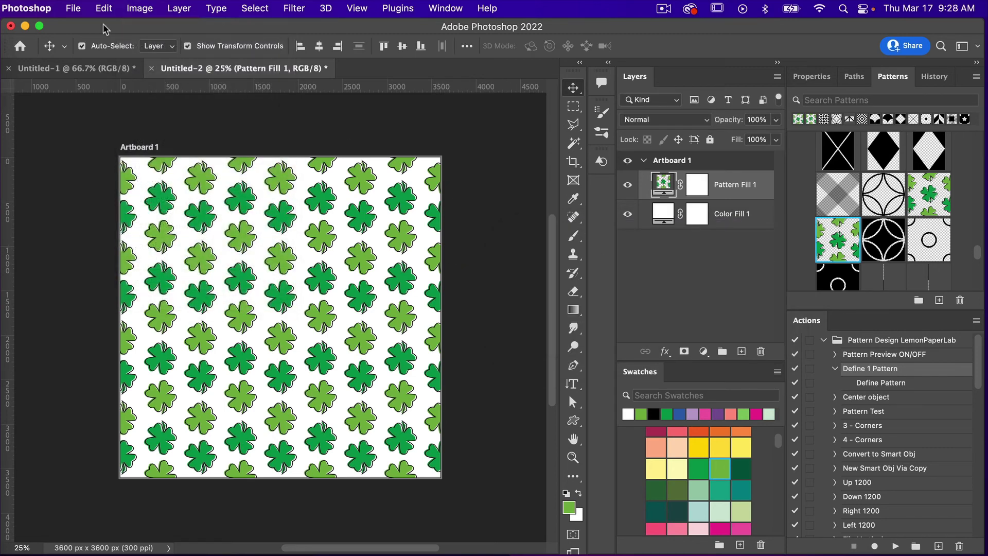
- Export Artboard 1 via Export As as a JPG with quality raised to 7
click(71, 9)
mouse_move(120, 211)
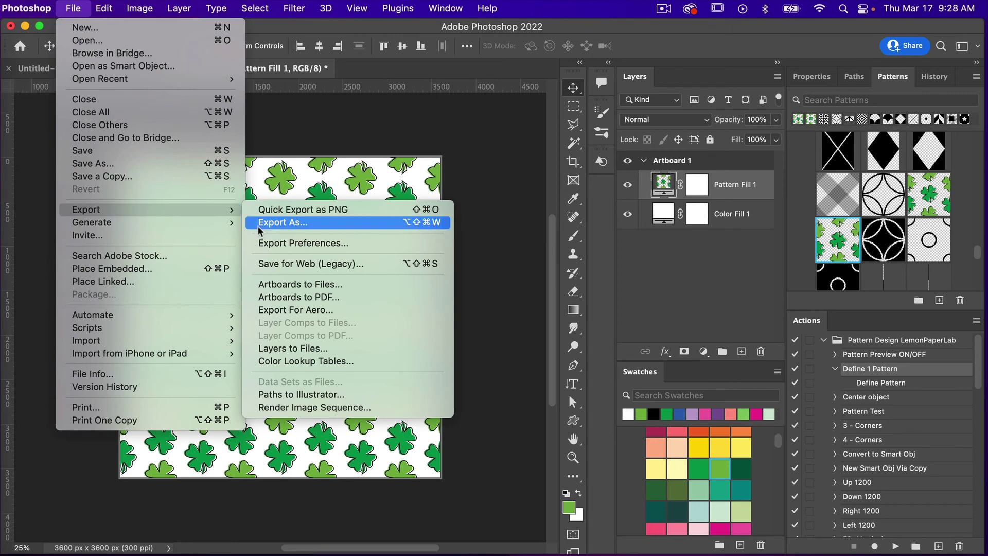
click(268, 225)
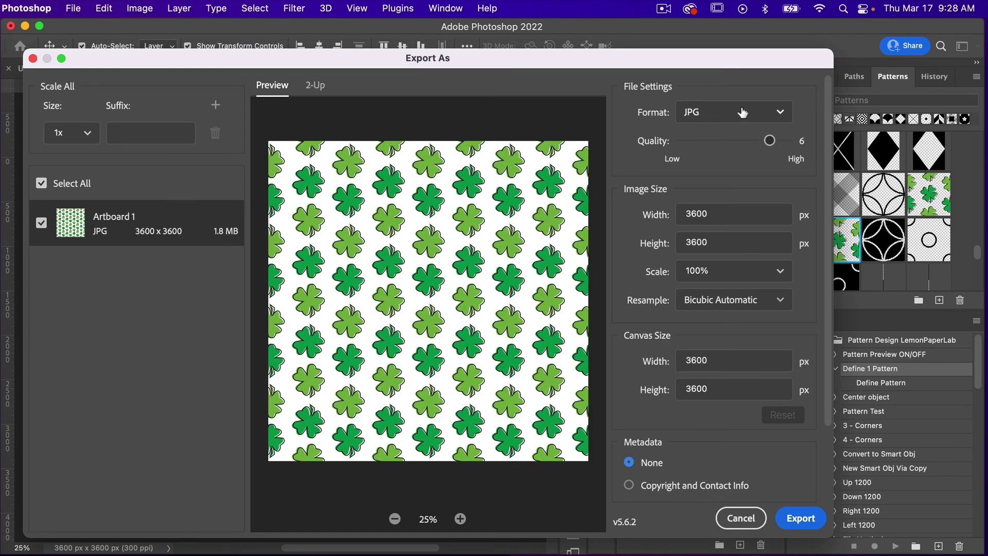
click(772, 115)
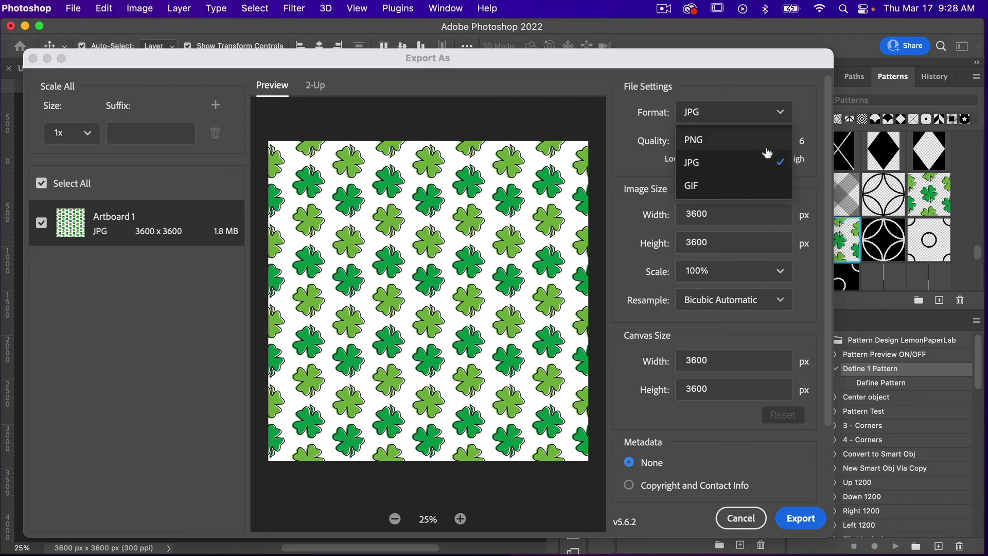
click(728, 163)
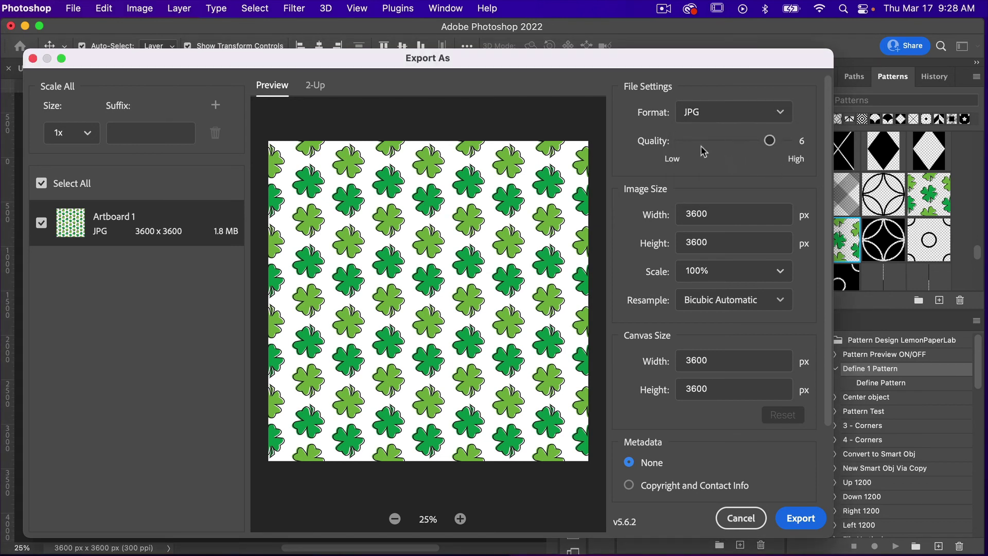
drag(770, 141, 788, 140)
scroll(806, 324, down, 4)
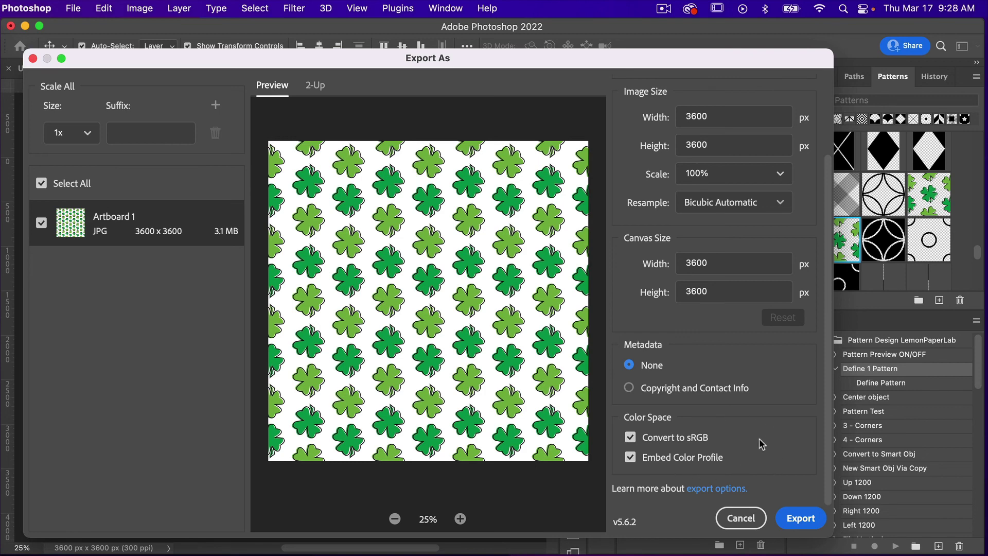
click(796, 518)
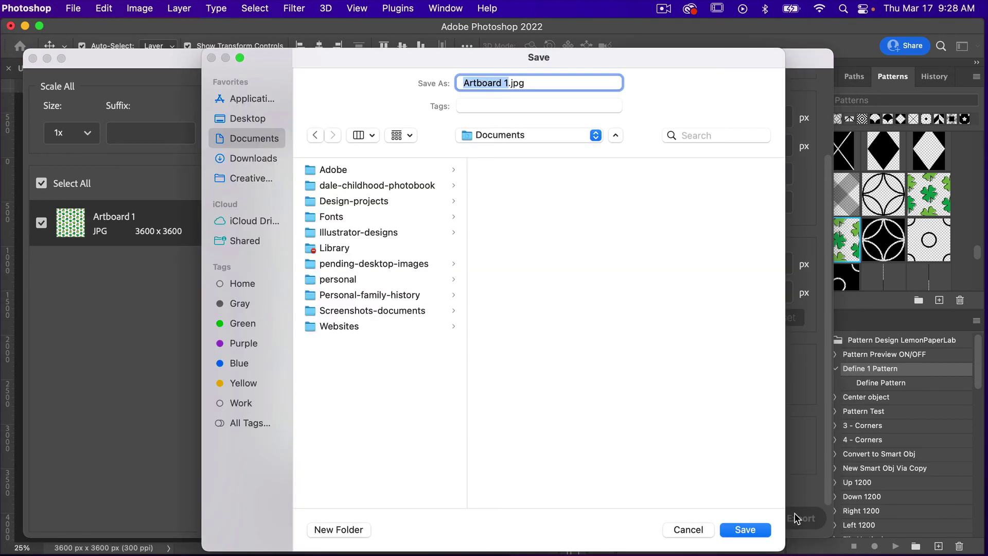